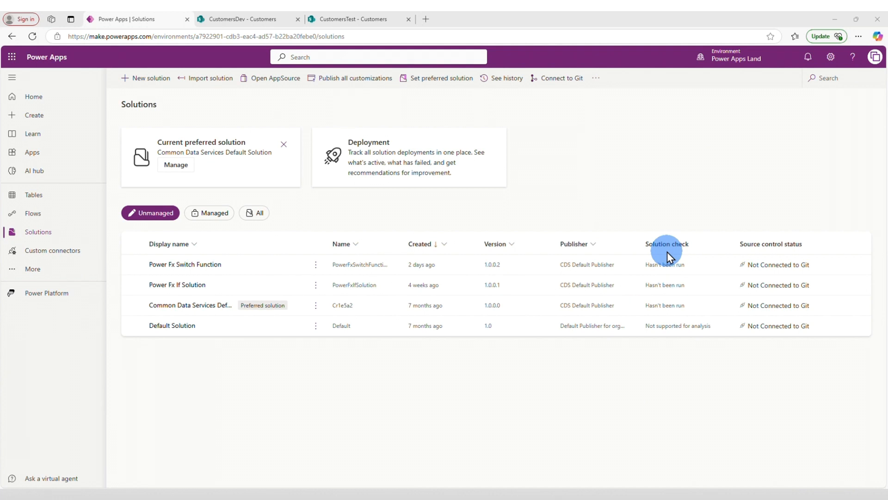
Review the environments available for building apps, including the details of Power Apps Land and Test.
{"action": "left_click", "coordinate": [746, 58]}
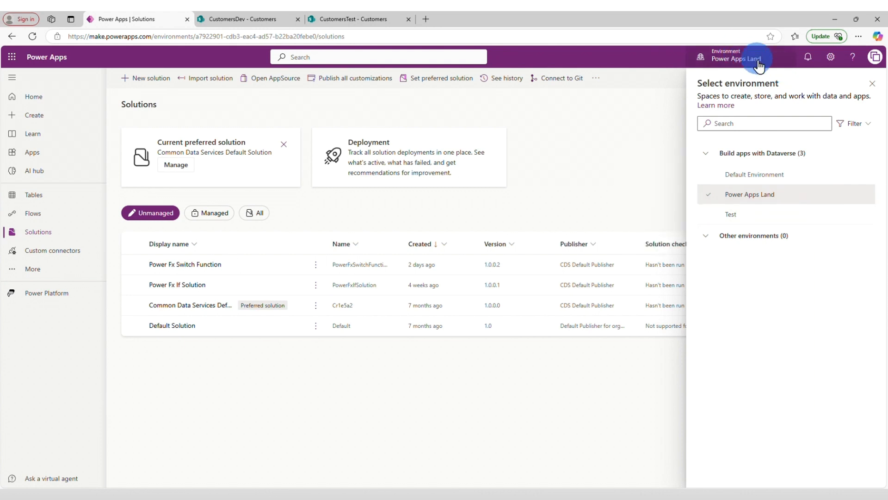
{"action": "mouse_move", "coordinate": [815, 194]}
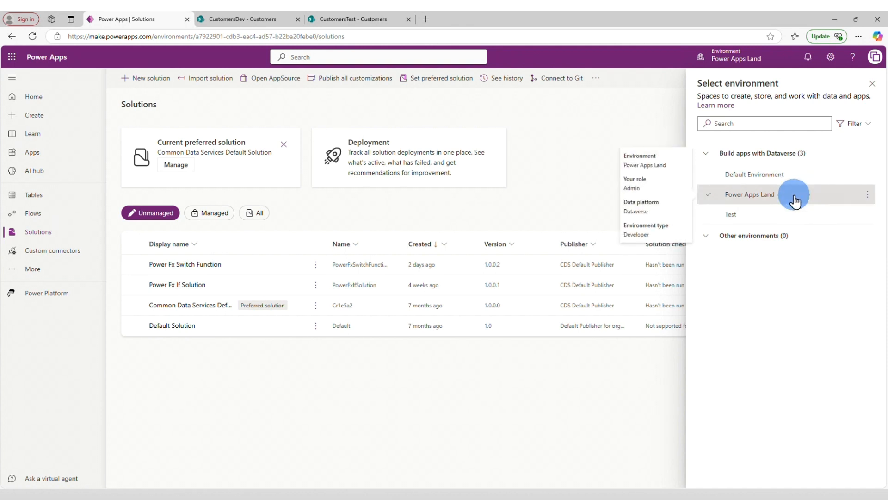
{"action": "mouse_move", "coordinate": [761, 221]}
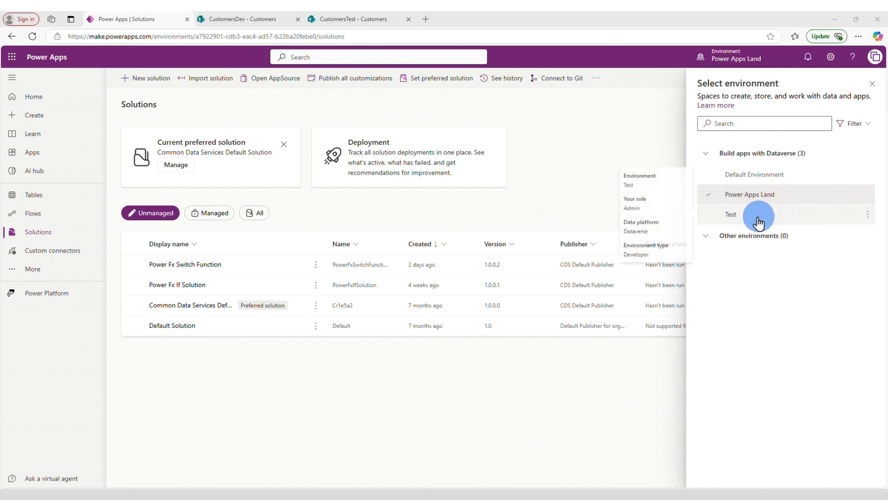
{"action": "left_click", "coordinate": [676, 166]}
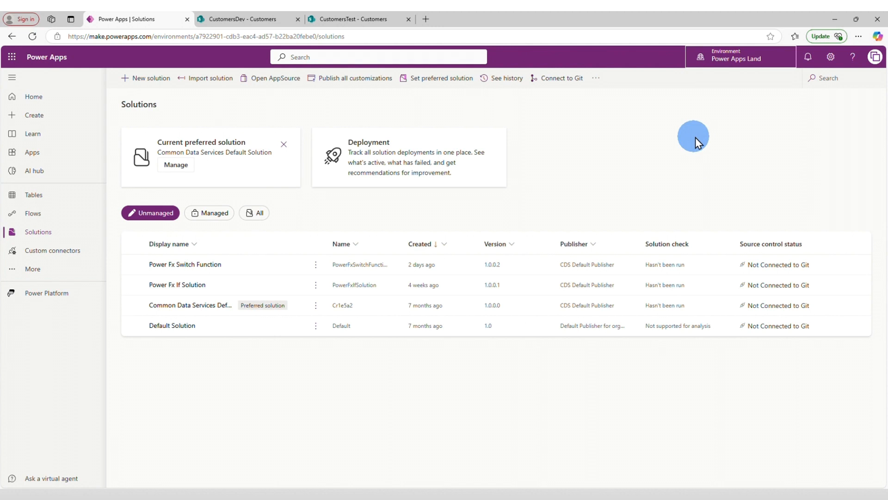
{"action": "left_click", "coordinate": [736, 56]}
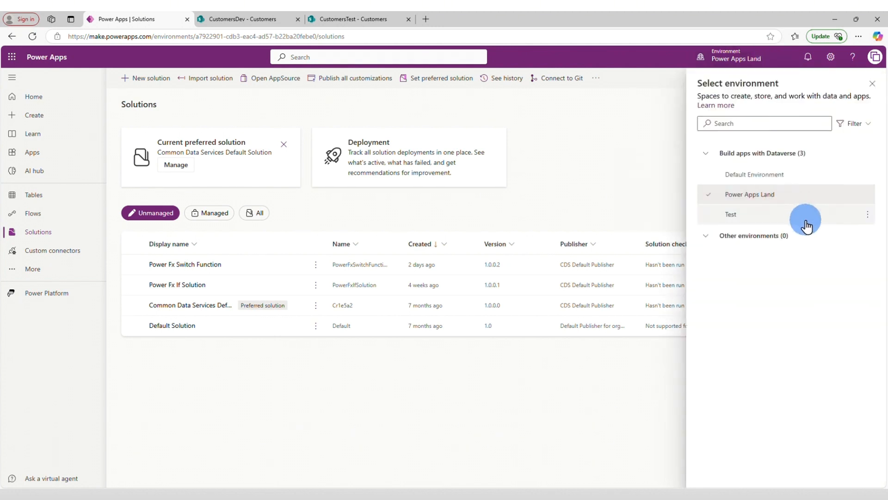
{"action": "mouse_move", "coordinate": [797, 226]}
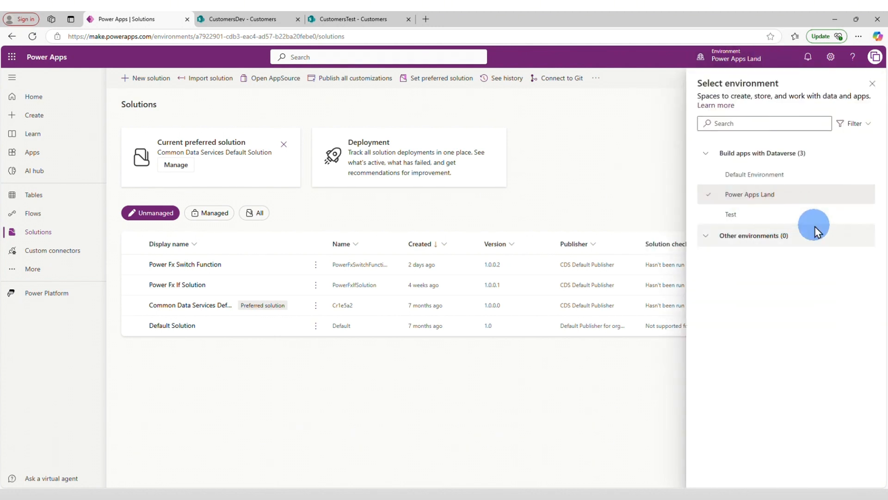
{"action": "mouse_move", "coordinate": [828, 226]}
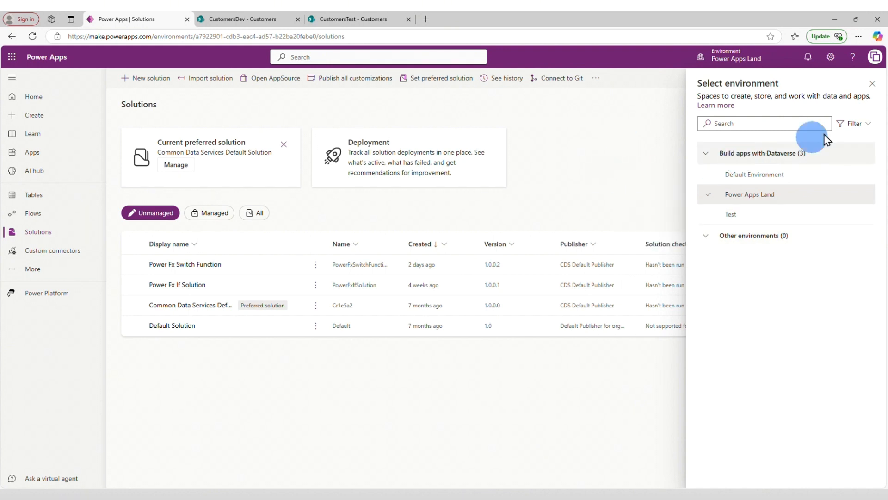
{"action": "left_click", "coordinate": [873, 83]}
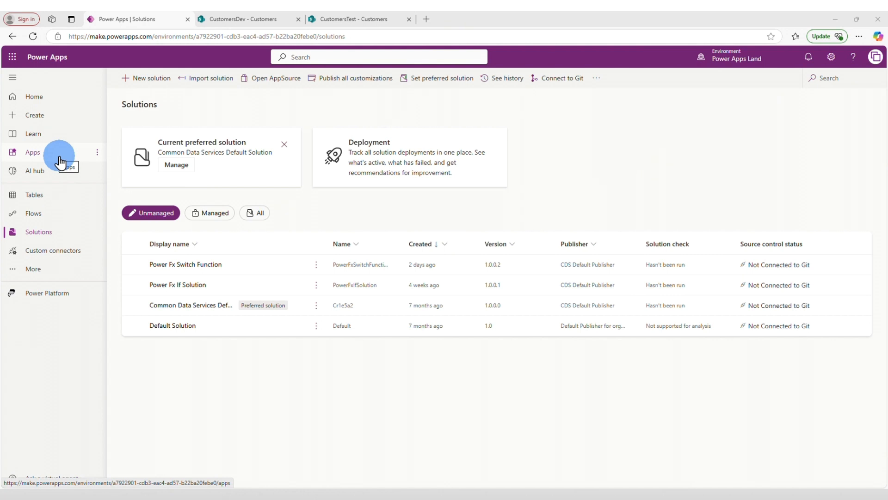
Switch to SharePoint and compare the Customers lists on the CustomersDev and CustomersTest sites.
{"action": "left_click", "coordinate": [249, 20]}
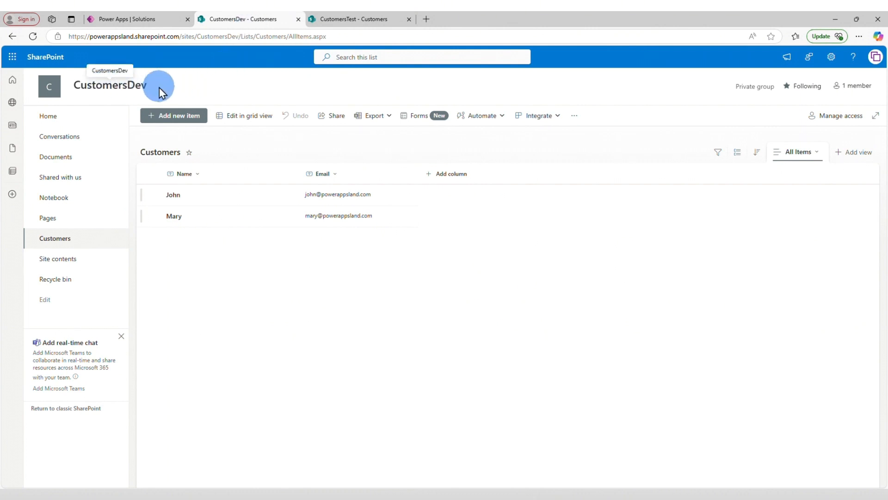
{"action": "left_click", "coordinate": [327, 19]}
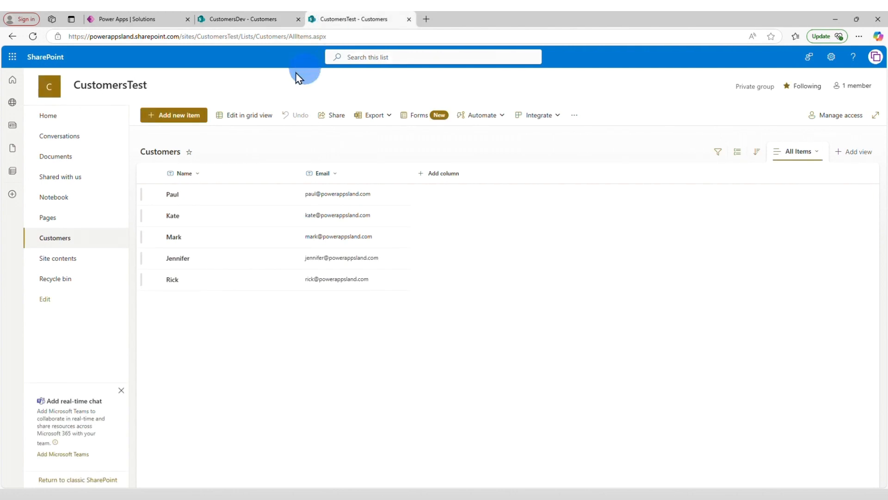
{"action": "left_click", "coordinate": [235, 20]}
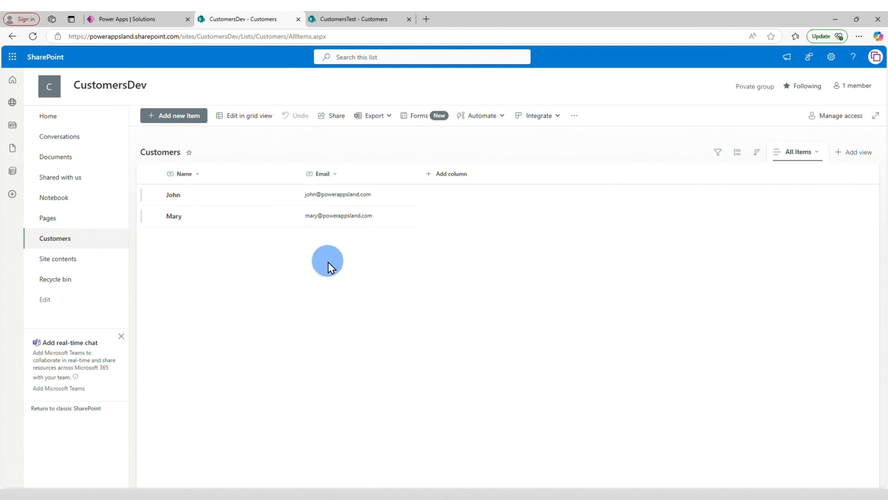
{"action": "left_click", "coordinate": [343, 18]}
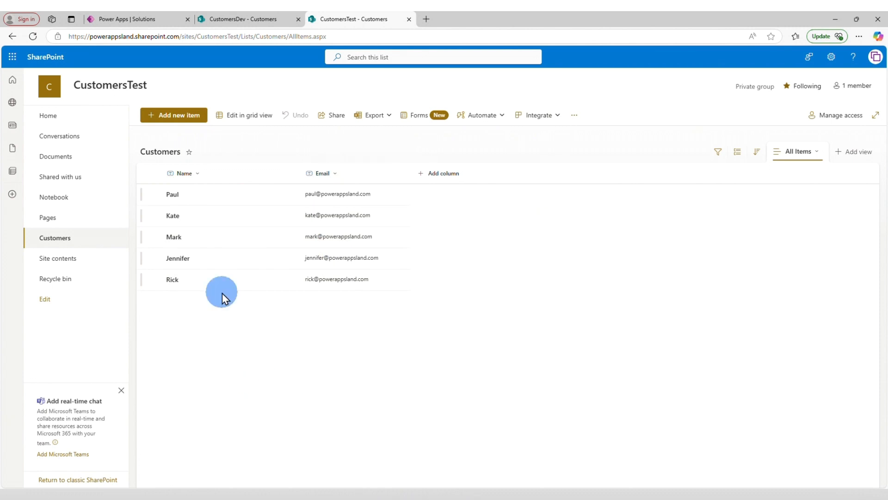
{"action": "left_click", "coordinate": [251, 20]}
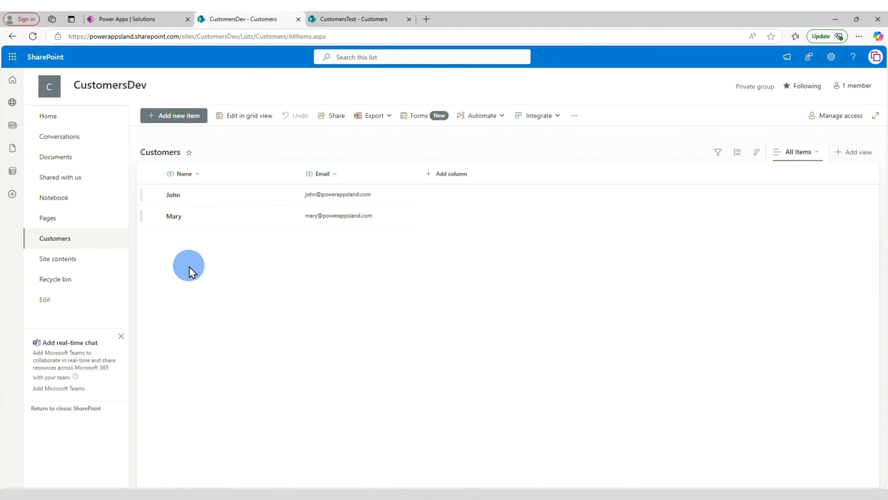
{"action": "key", "text": "ctrl+Tab"}
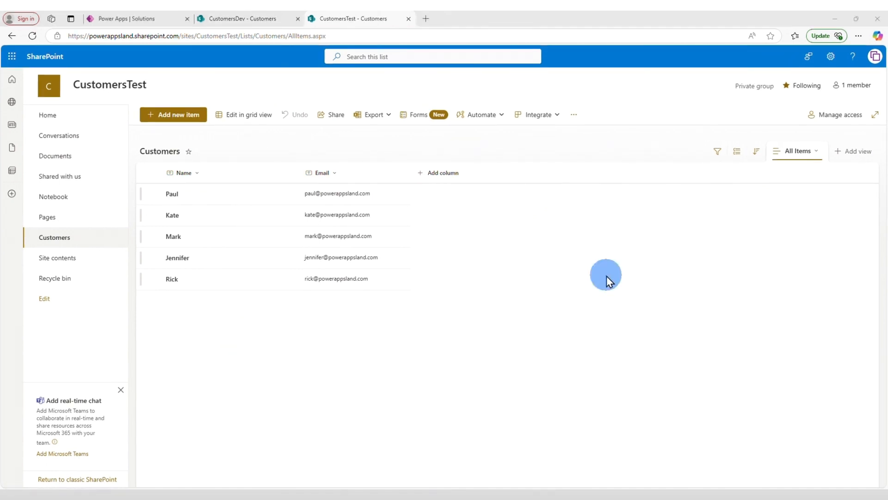
{"action": "left_click", "coordinate": [250, 19]}
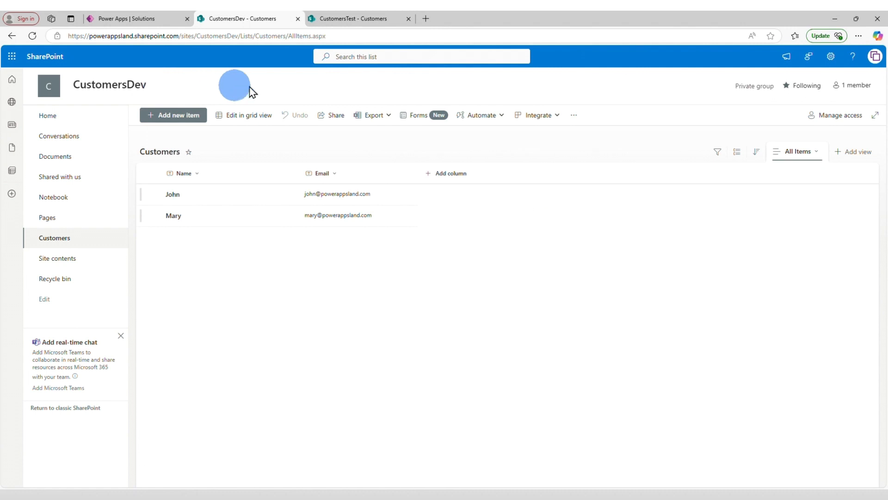
{"action": "left_click", "coordinate": [332, 19]}
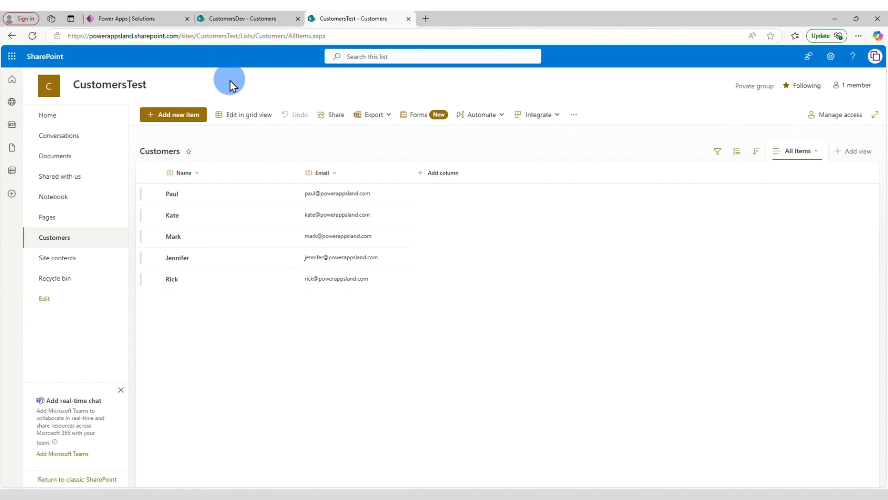
Switch to Power Apps and create a solution named CustomersSolution with the publisher CDS Default Publisher (Cr24d89).
{"action": "left_click", "coordinate": [134, 19]}
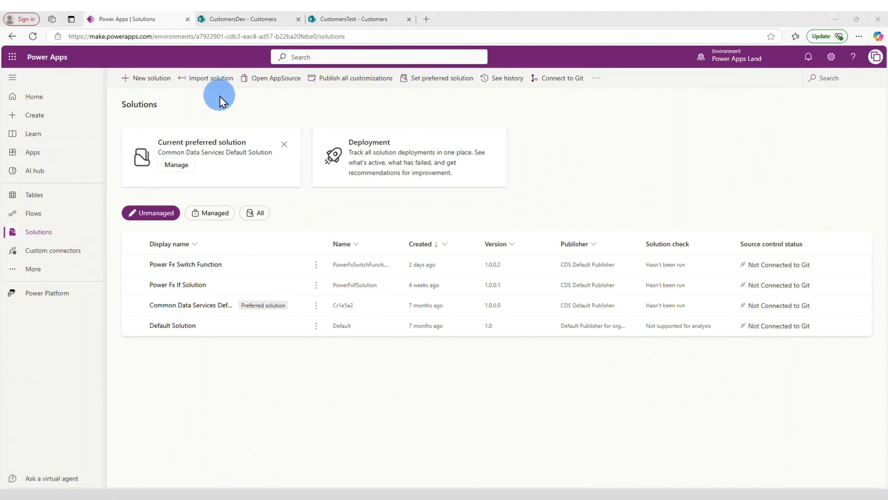
{"action": "left_click", "coordinate": [145, 85]}
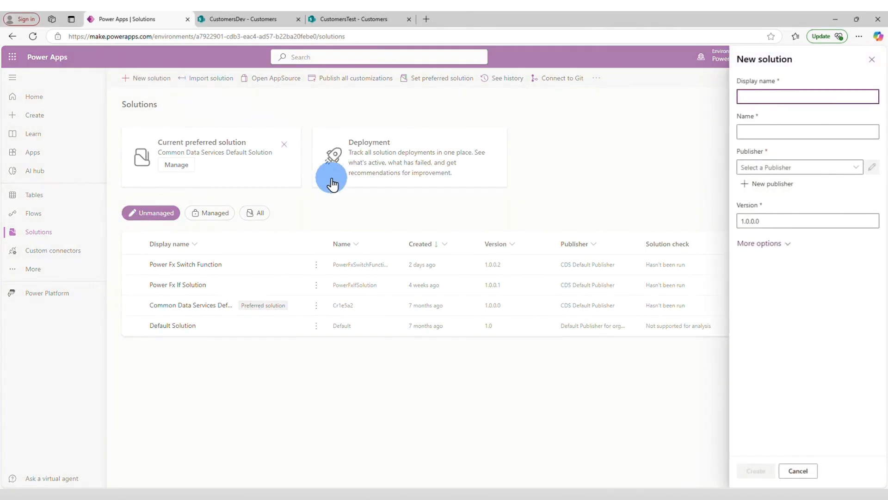
{"action": "left_click", "coordinate": [824, 98]}
{"action": "type", "text": "Custome"}
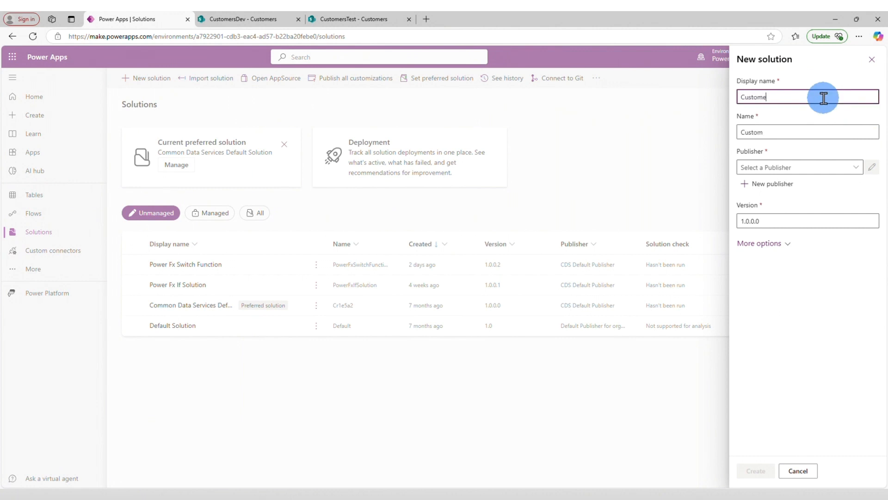
{"action": "type", "text": "rsSolution"}
{"action": "left_click", "coordinate": [850, 167]}
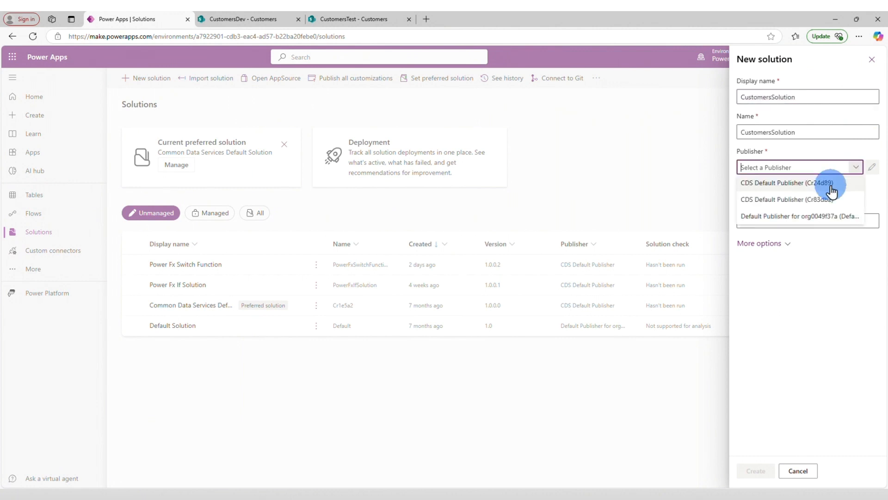
{"action": "left_click", "coordinate": [831, 183]}
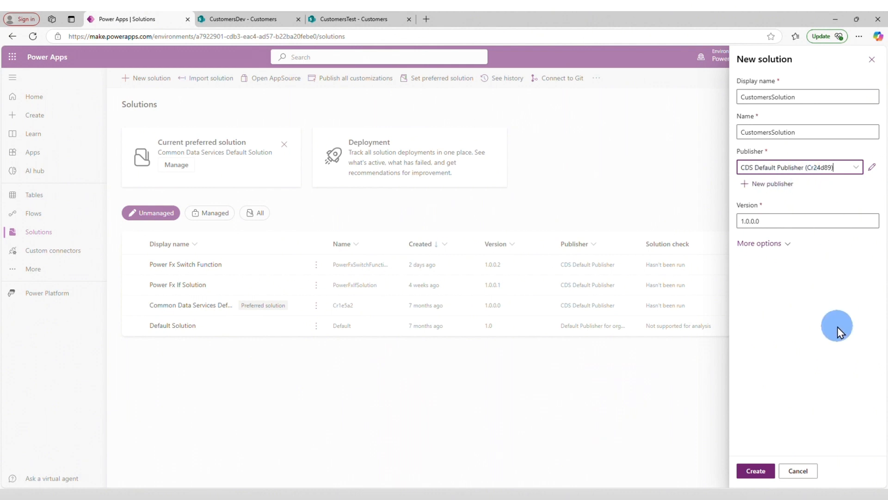
{"action": "left_click", "coordinate": [755, 471]}
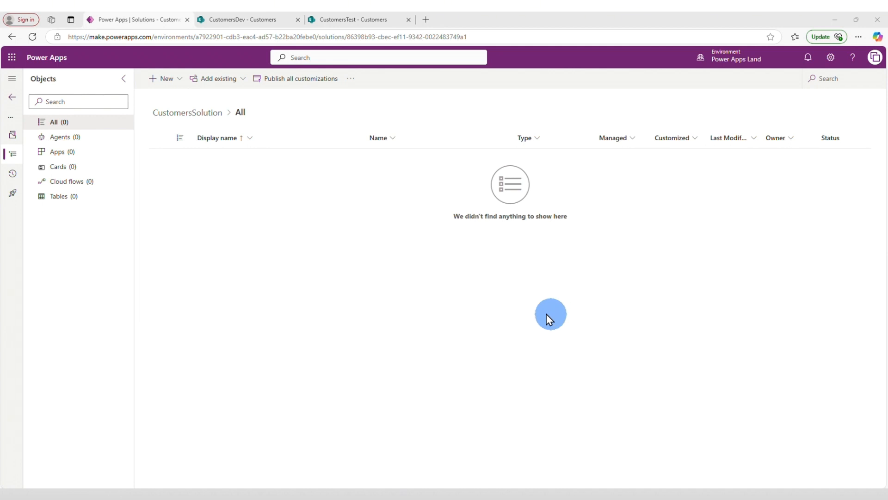
Start a new environment variable named CustomerSite in the solution, with data type Data source and the SharePoint connector.
{"action": "left_click", "coordinate": [168, 79]}
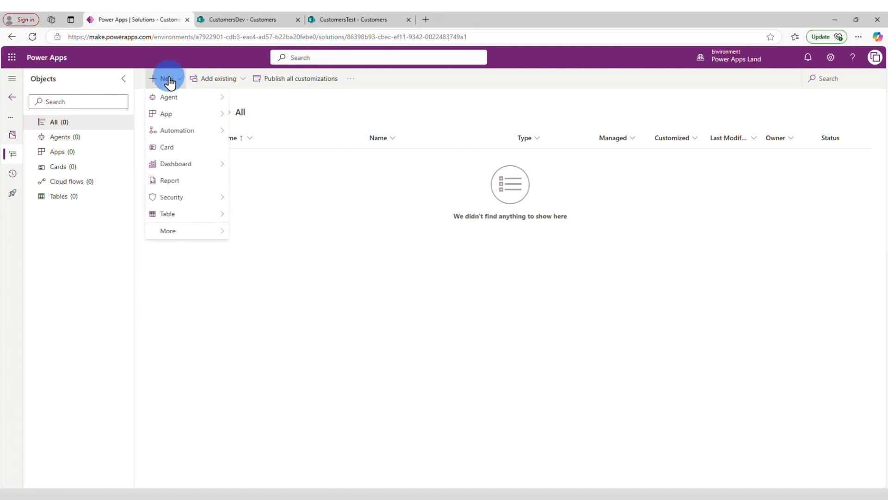
{"action": "left_click", "coordinate": [174, 232]}
{"action": "left_click", "coordinate": [270, 298]}
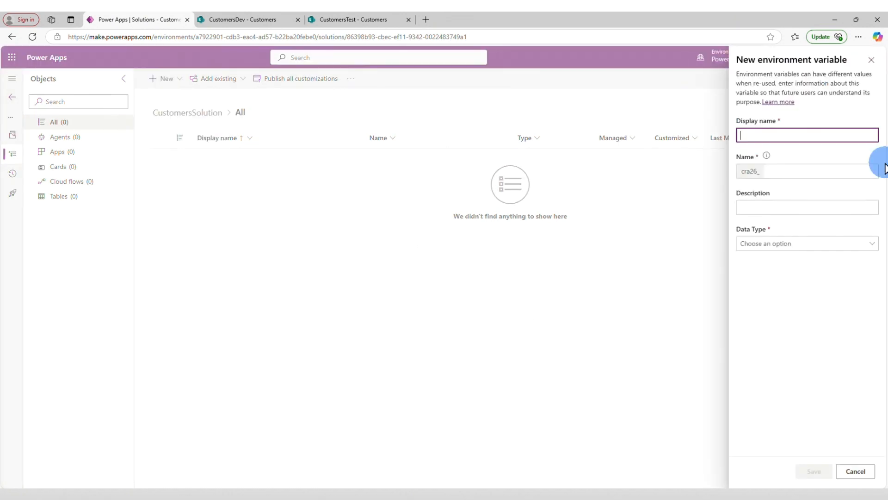
{"action": "type", "text": "CustomerSite"}
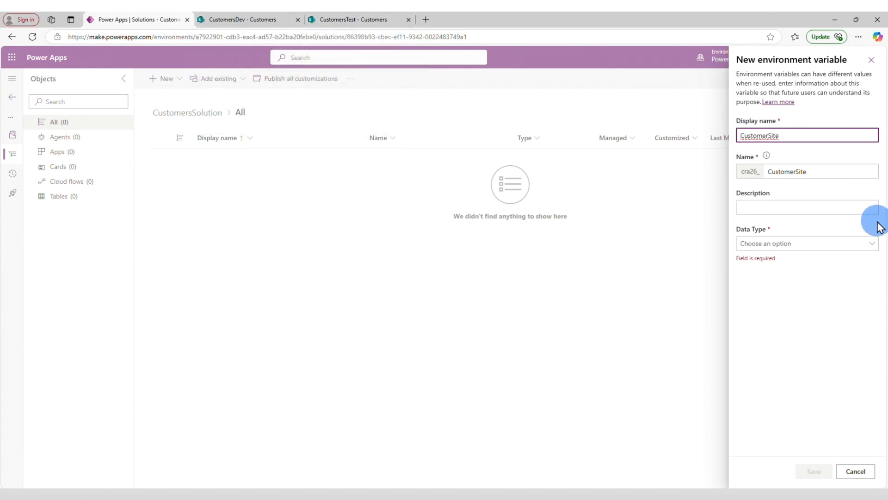
{"action": "left_click", "coordinate": [870, 244]}
{"action": "left_click", "coordinate": [783, 327]}
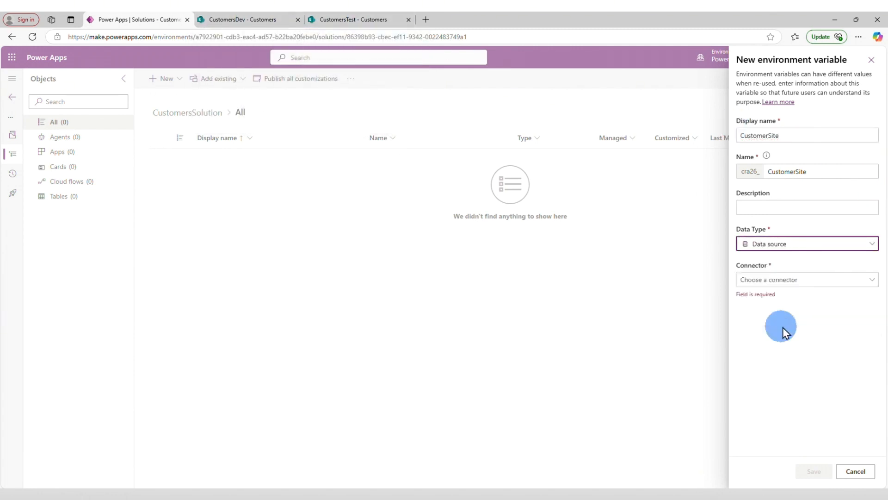
{"action": "left_click", "coordinate": [841, 291]}
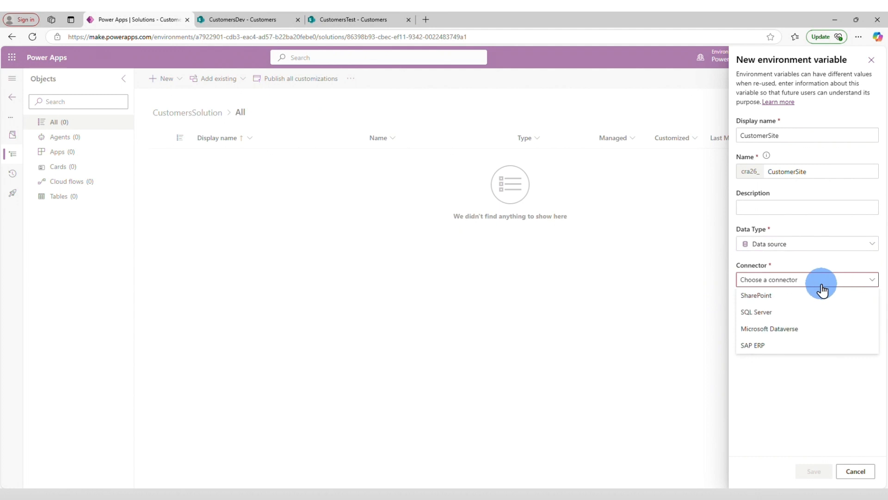
{"action": "left_click", "coordinate": [765, 296]}
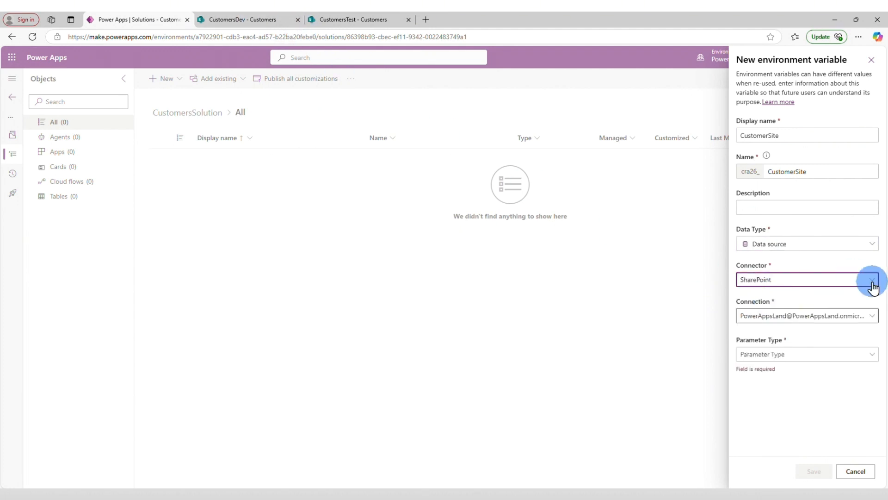
Set the CustomerSite variable's parameter type to Site and its current site to CustomersDev, and save it.
{"action": "left_click", "coordinate": [783, 354]}
{"action": "left_click", "coordinate": [800, 368]}
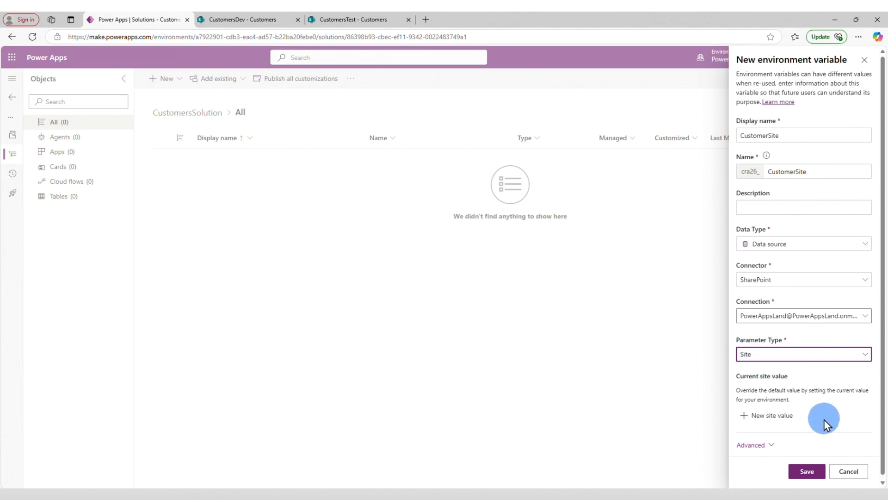
{"action": "left_click", "coordinate": [775, 418]}
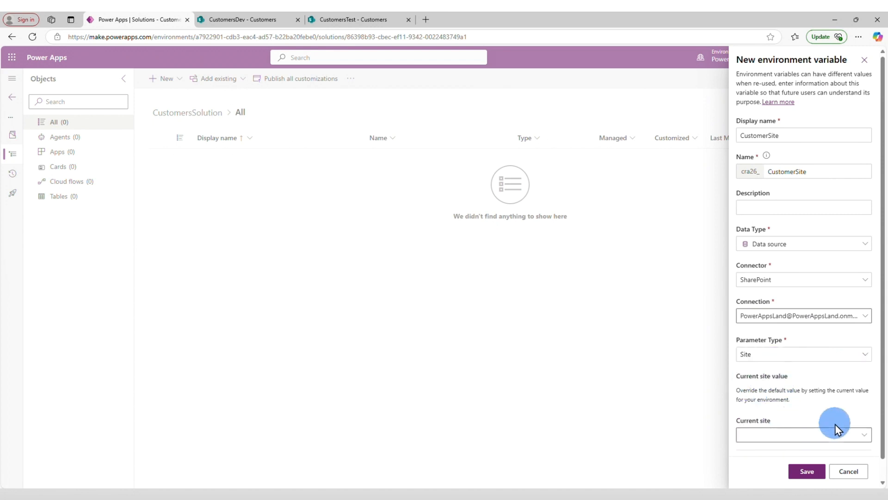
{"action": "left_click", "coordinate": [864, 435]}
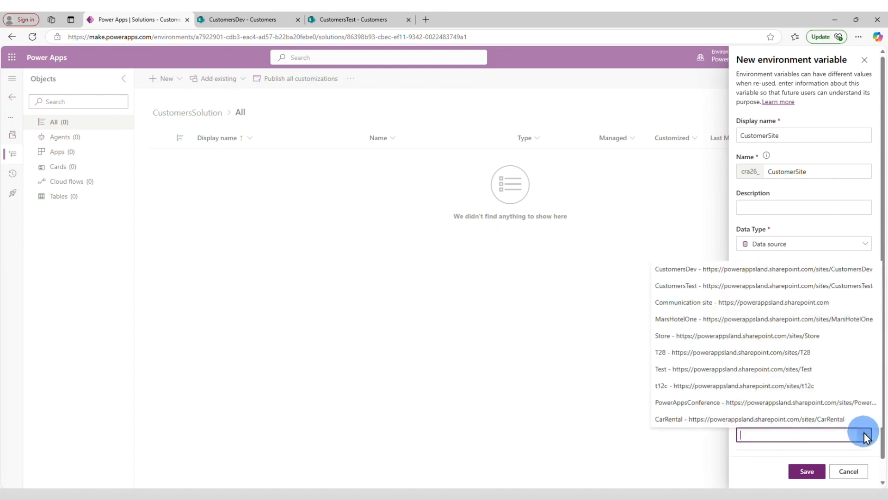
{"action": "left_click", "coordinate": [762, 271]}
{"action": "left_click", "coordinate": [807, 471]}
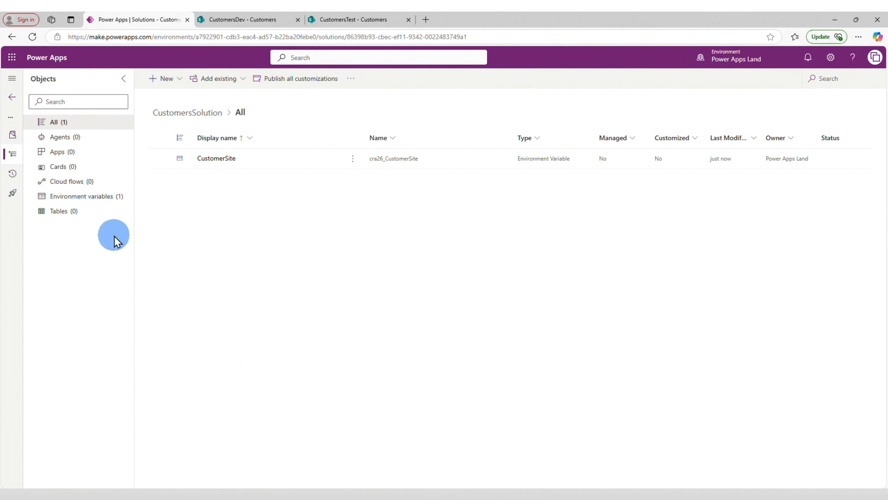
Start a new environment variable named CustomerList in the solution, with data type Data source and the SharePoint connector.
{"action": "left_click", "coordinate": [91, 204]}
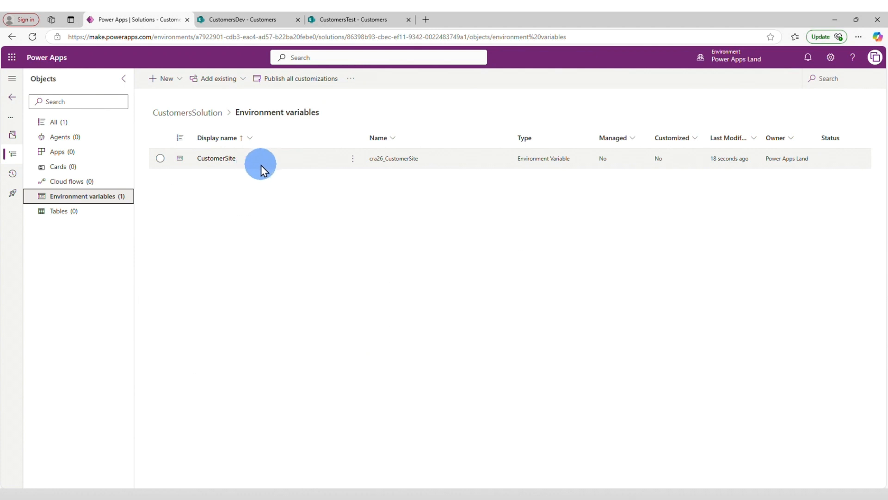
{"action": "left_click", "coordinate": [179, 79]}
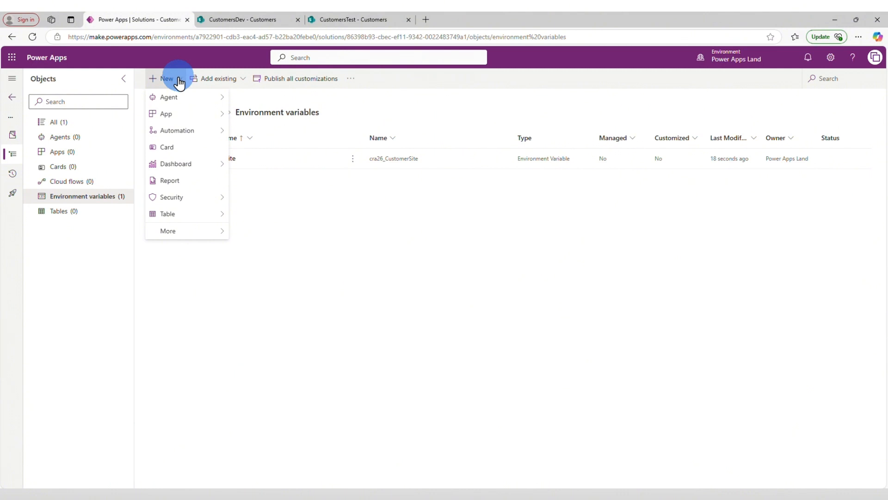
{"action": "left_click", "coordinate": [178, 232]}
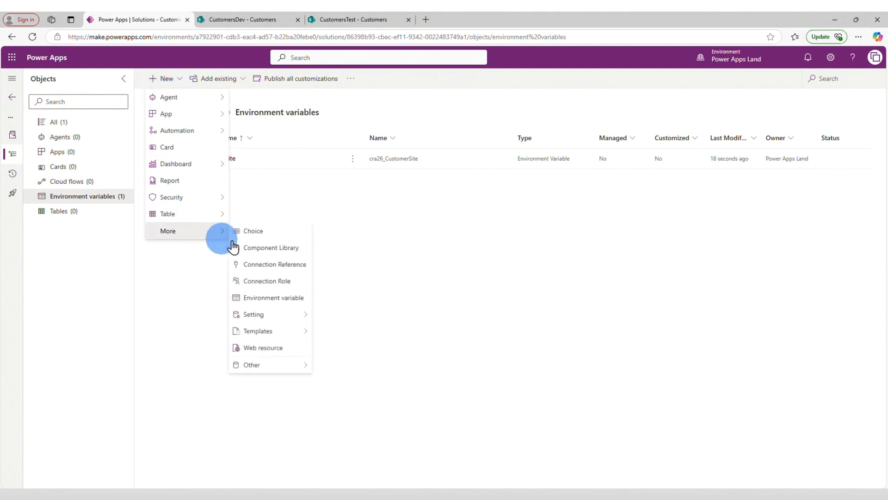
{"action": "left_click", "coordinate": [265, 298]}
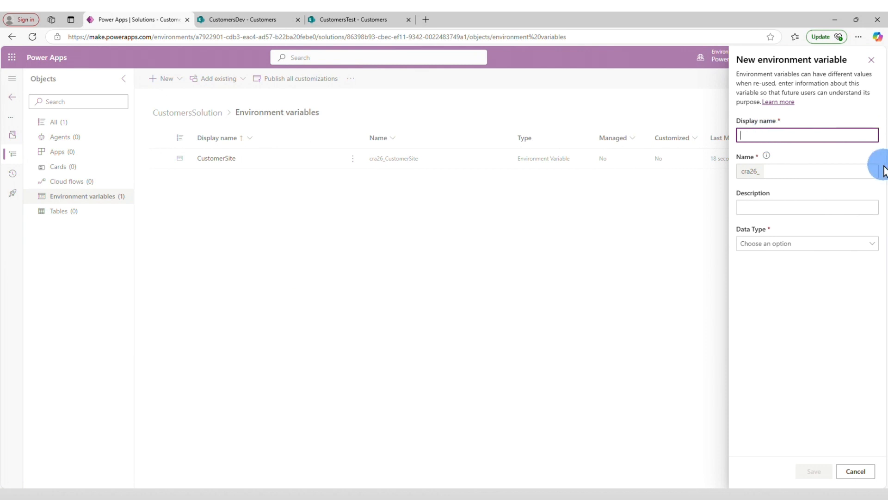
{"action": "type", "text": "CustomerL"}
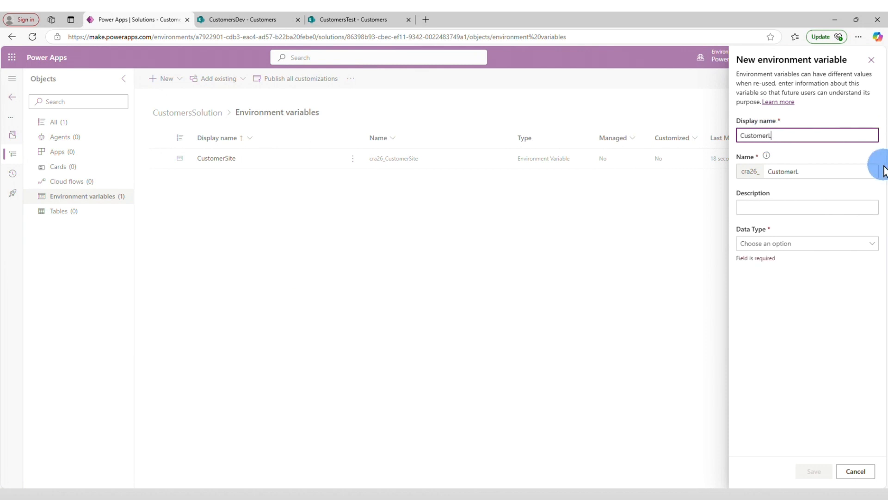
{"action": "type", "text": "ist"}
{"action": "left_click", "coordinate": [852, 244]}
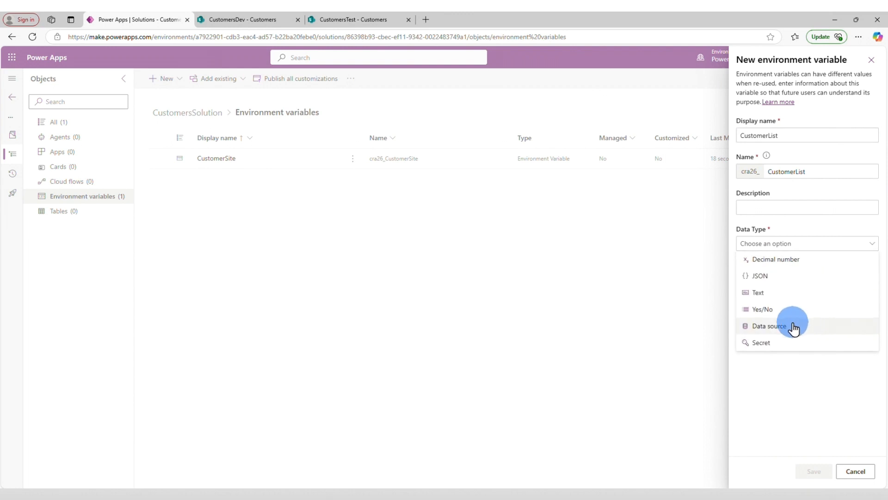
{"action": "left_click", "coordinate": [794, 326]}
{"action": "left_click", "coordinate": [839, 282]}
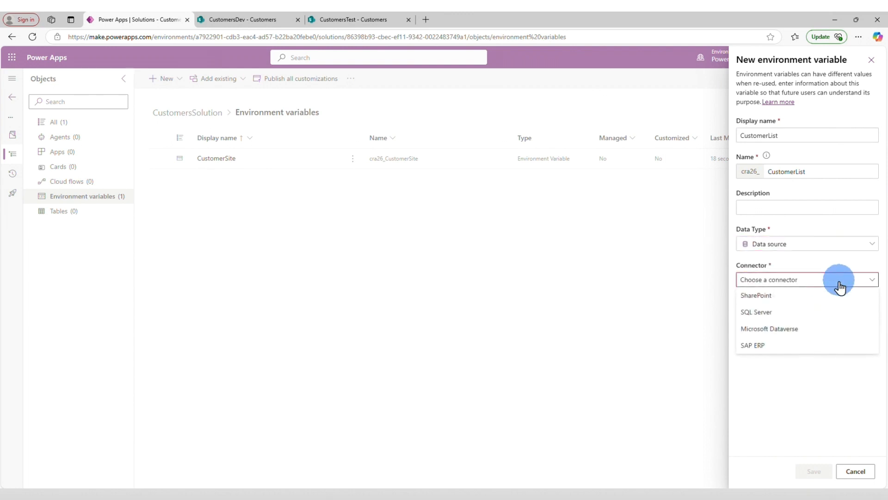
{"action": "left_click", "coordinate": [796, 297]}
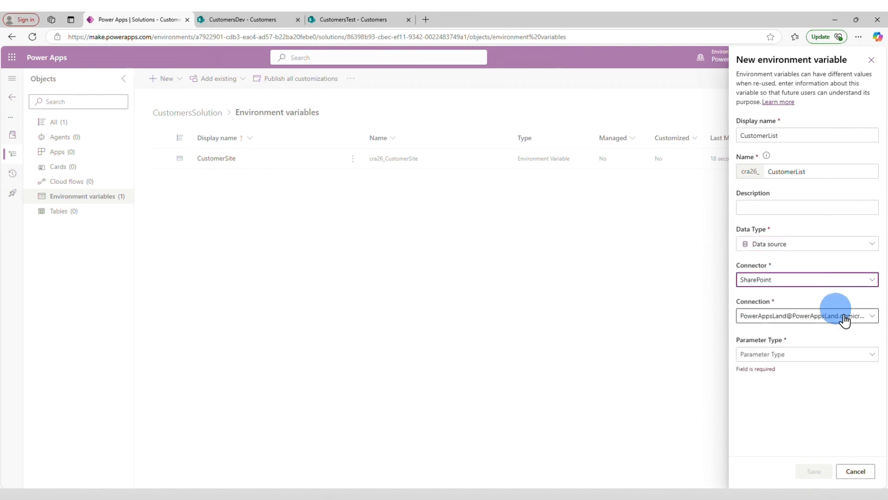
Set the CustomerList variable's parameter type to List, its site to CustomerSite and its current list to Customers, and save it.
{"action": "left_click", "coordinate": [823, 358]}
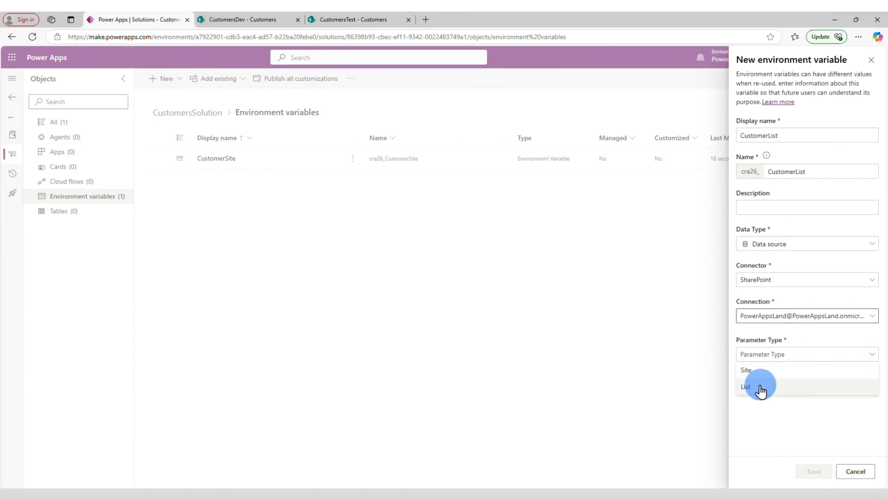
{"action": "left_click", "coordinate": [788, 387]}
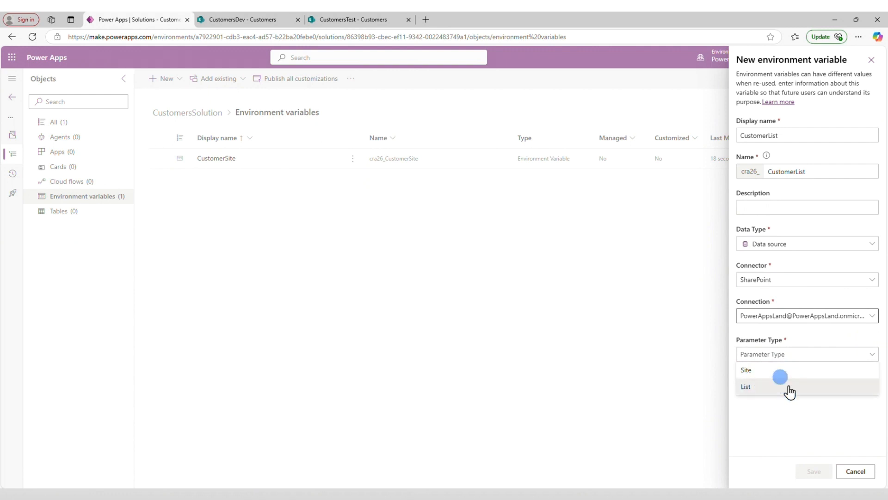
{"action": "left_click", "coordinate": [813, 392]}
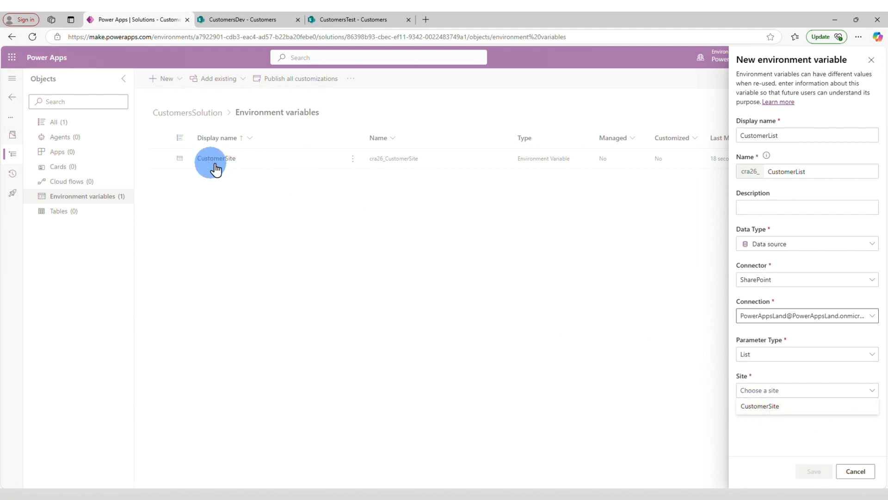
{"action": "left_click", "coordinate": [769, 407]}
{"action": "scroll", "coordinate": [862, 411], "scroll_direction": "down", "scroll_amount": 1}
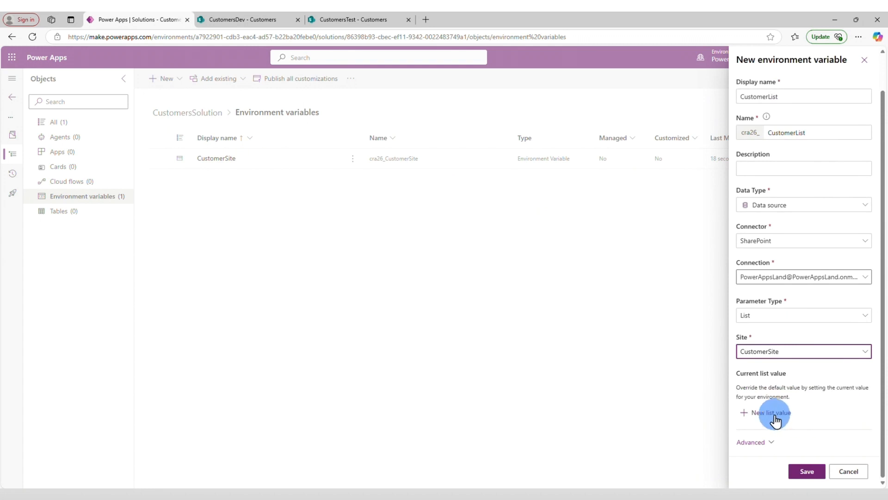
{"action": "left_click", "coordinate": [775, 415]}
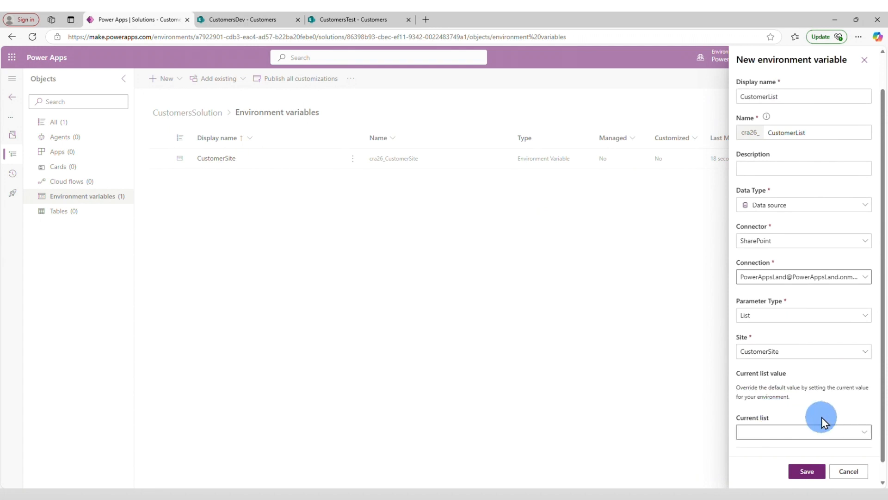
{"action": "scroll", "coordinate": [822, 415], "scroll_direction": "down", "scroll_amount": 1}
{"action": "left_click", "coordinate": [860, 414]}
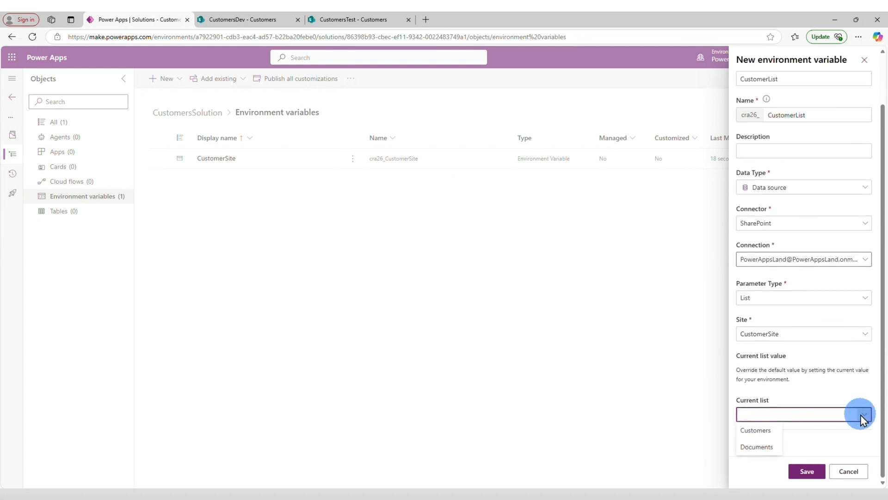
{"action": "left_click", "coordinate": [771, 431]}
{"action": "left_click", "coordinate": [806, 471]}
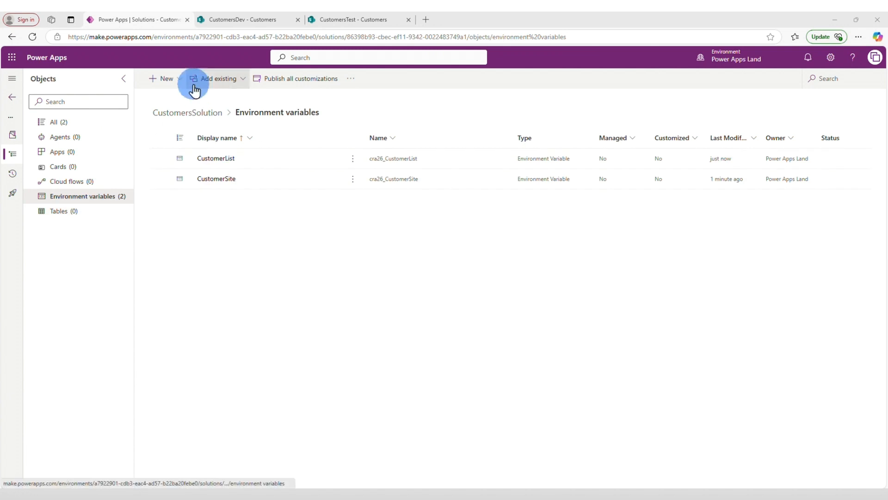
Create a blank canvas app named CustomersEmail in tablet format inside the solution.
{"action": "left_click", "coordinate": [180, 81]}
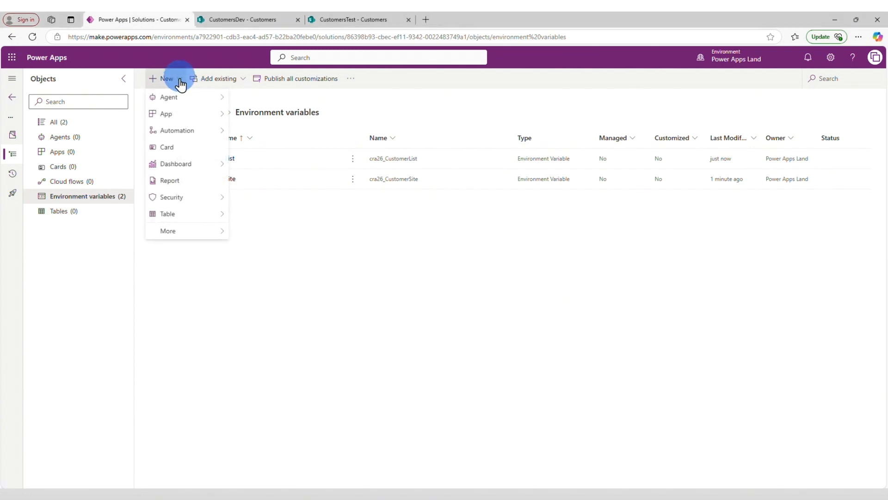
{"action": "mouse_move", "coordinate": [178, 116]}
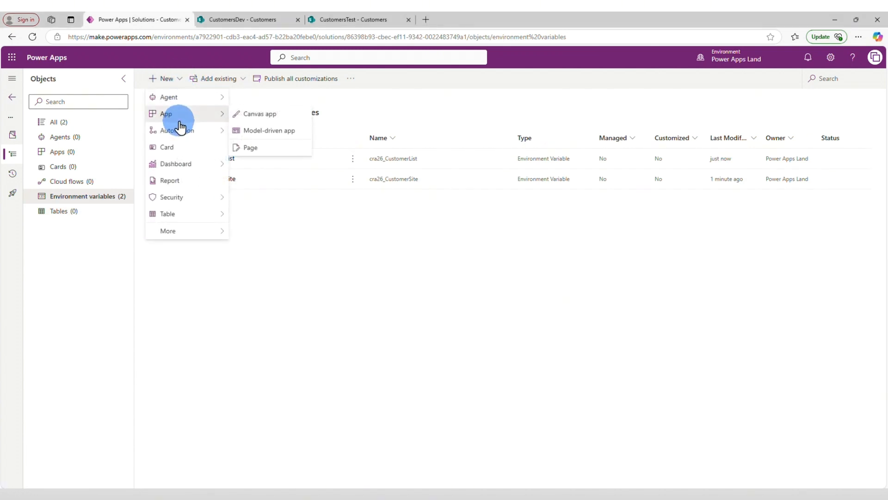
{"action": "left_click", "coordinate": [289, 115]}
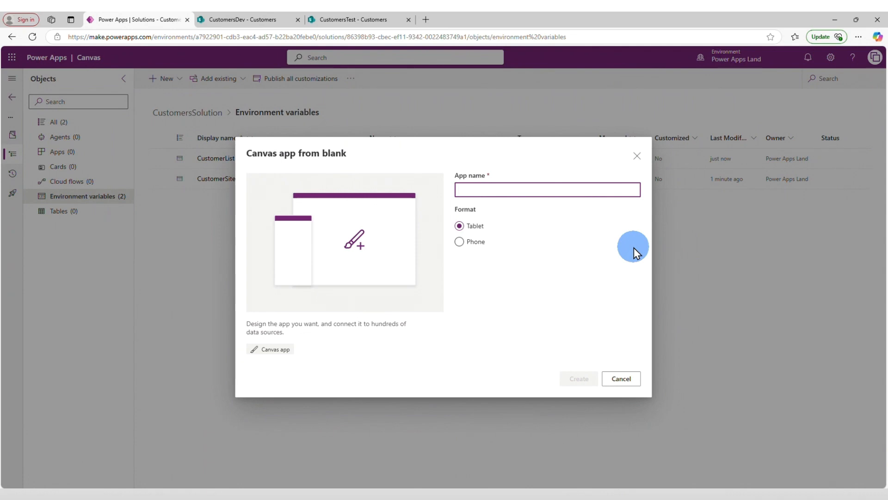
{"action": "type", "text": "Customer"}
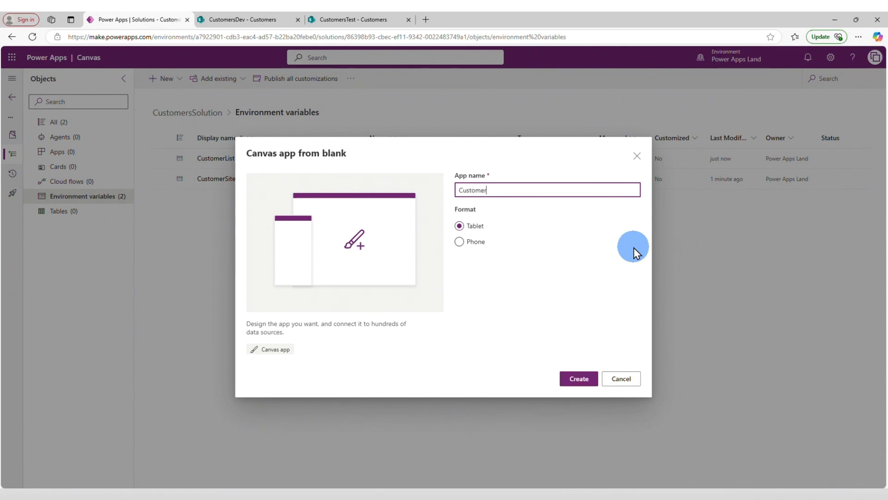
{"action": "type", "text": "sEmail"}
{"action": "left_click", "coordinate": [580, 380]}
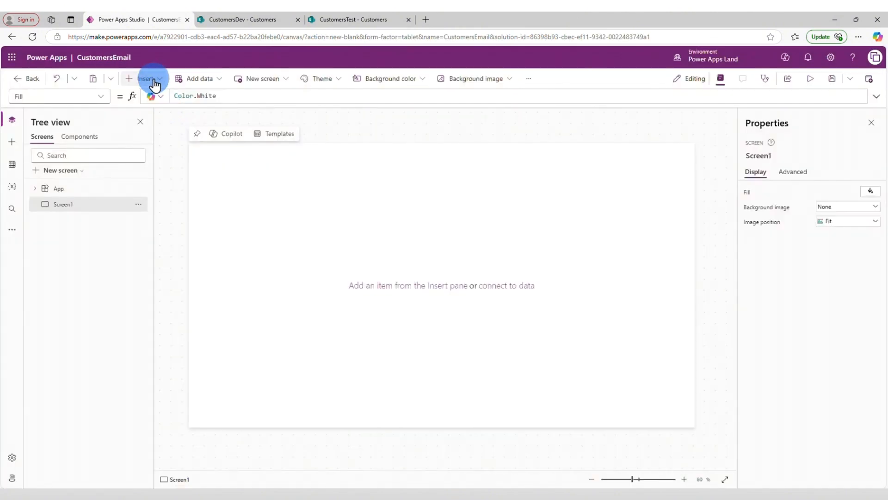
Insert a rectangle on Screen1 and stretch it across the full width of the screen's upper edge as a header bar.
{"action": "left_click", "coordinate": [154, 83]}
{"action": "left_click", "coordinate": [170, 199]}
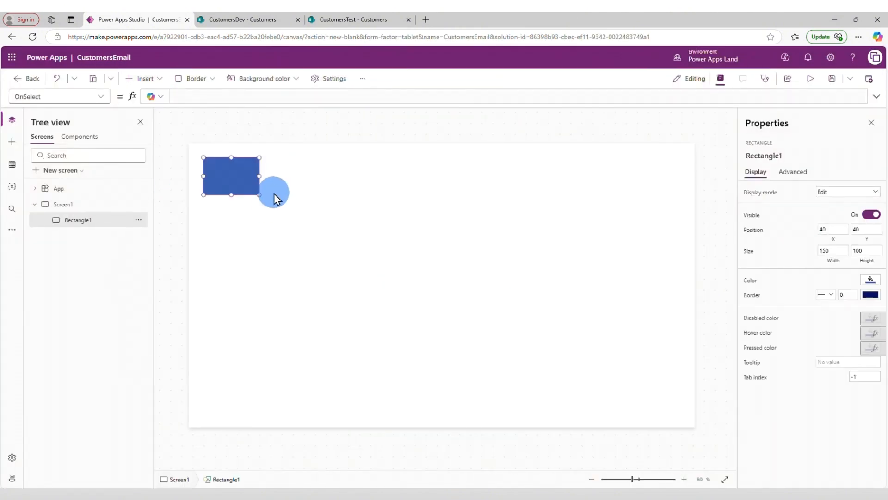
{"action": "left_click_drag", "start_coordinate": [237, 178], "coordinate": [695, 161]}
Add a text label near the middle of the header bar, with white text and font size 40.
{"action": "left_click", "coordinate": [141, 83]}
{"action": "left_click", "coordinate": [156, 136]}
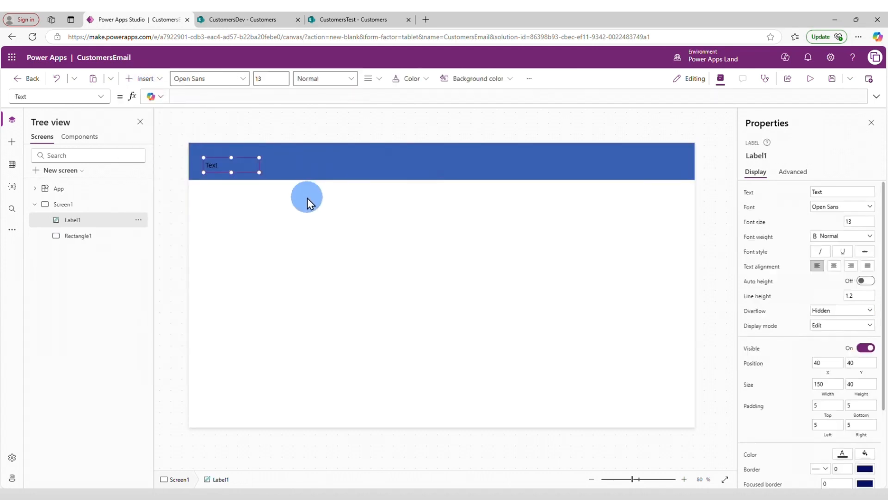
{"action": "left_click_drag", "start_coordinate": [236, 162], "coordinate": [433, 160]}
{"action": "left_click", "coordinate": [842, 453]}
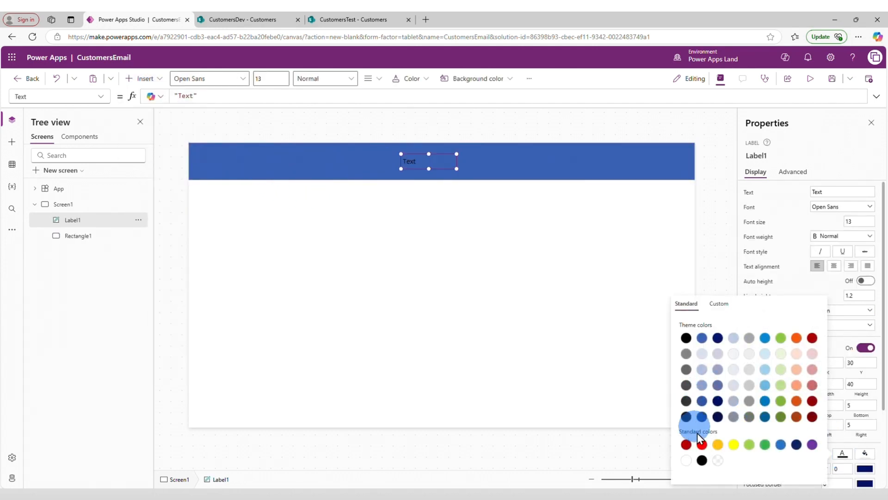
{"action": "left_click", "coordinate": [687, 460]}
{"action": "double_click", "coordinate": [864, 222]}
{"action": "type", "text": "40"}
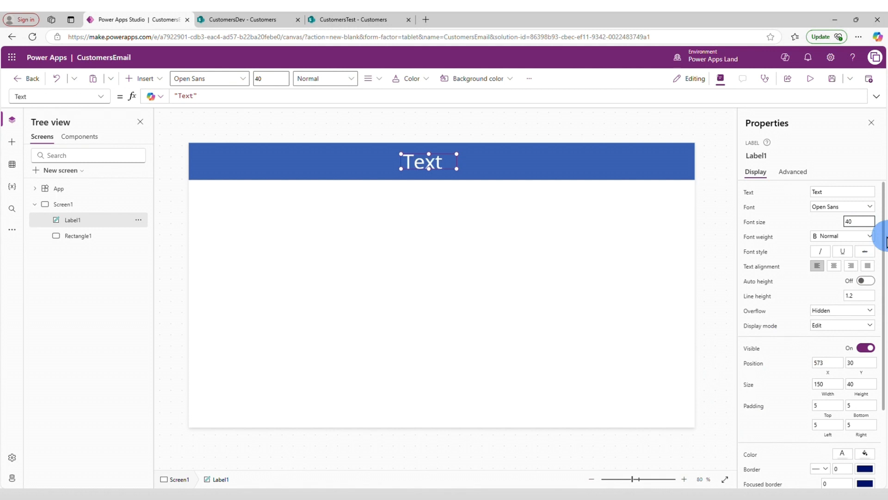
Widen the header label and set its text to Customers, centred and bold.
{"action": "left_click", "coordinate": [832, 191]}
{"action": "type", "text": "C"}
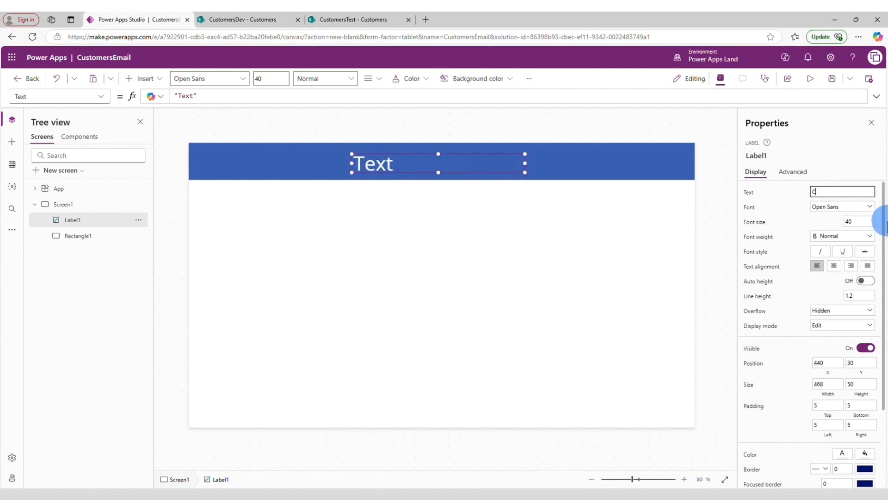
{"action": "type", "text": "ustomers"}
{"action": "left_click", "coordinate": [497, 287]}
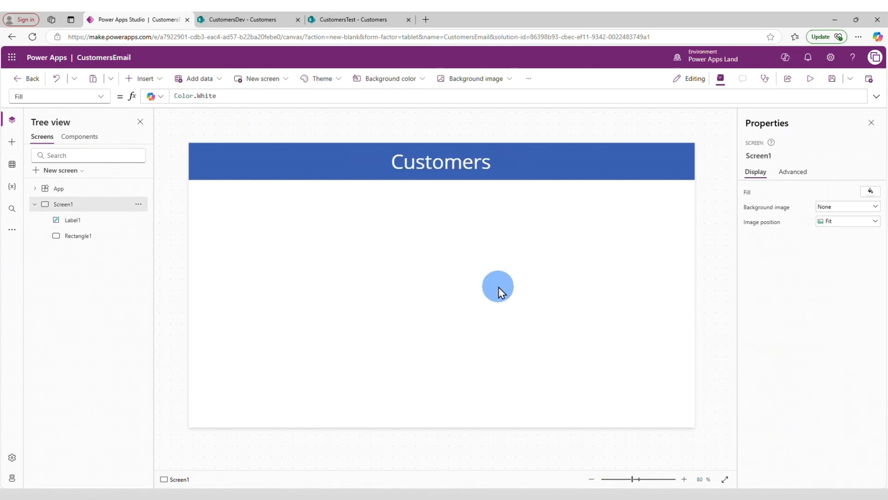
{"action": "left_click", "coordinate": [615, 276]}
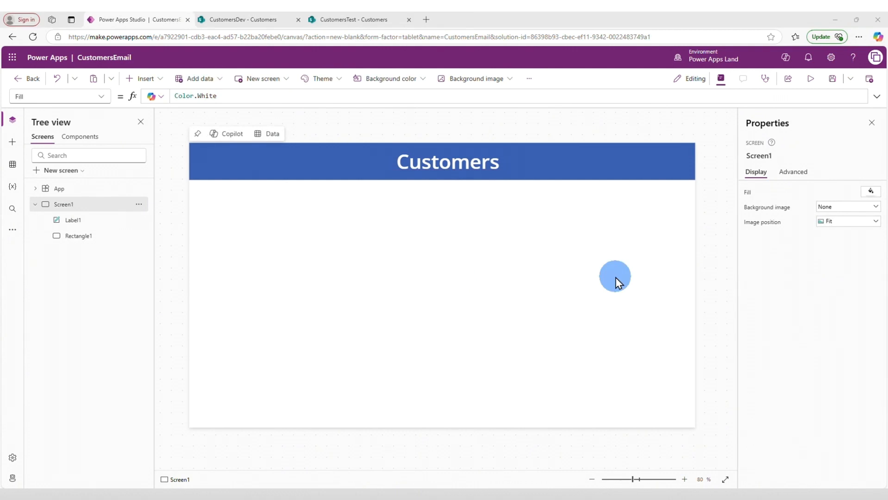
Start adding a SharePoint data source to the app, using the existing SharePoint connection.
{"action": "left_click", "coordinate": [13, 165]}
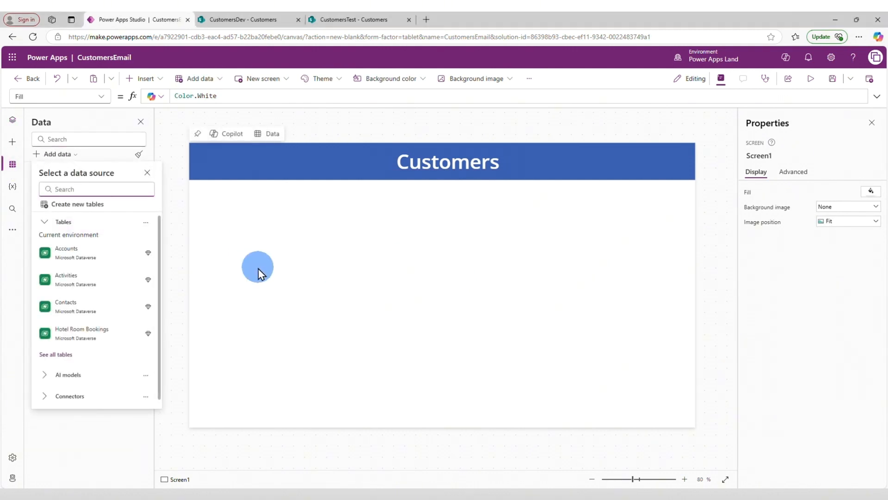
{"action": "type", "text": "sharepoint"}
{"action": "left_click", "coordinate": [74, 229]}
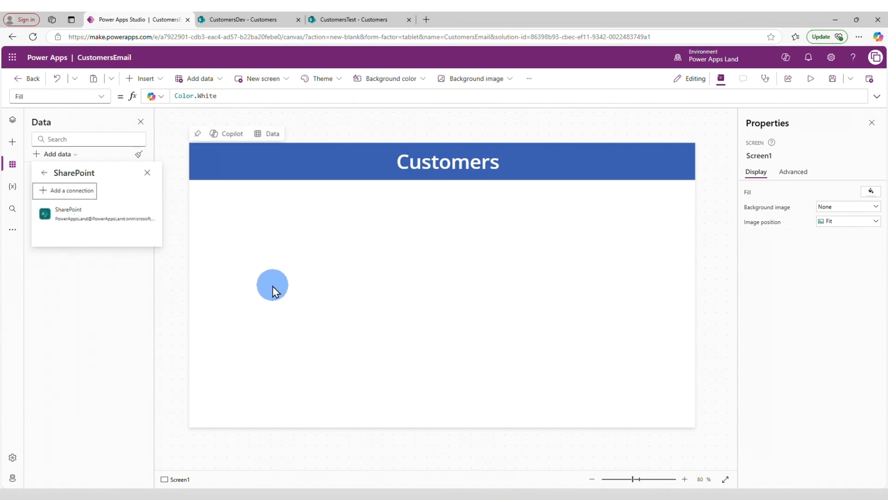
{"action": "left_click", "coordinate": [90, 212]}
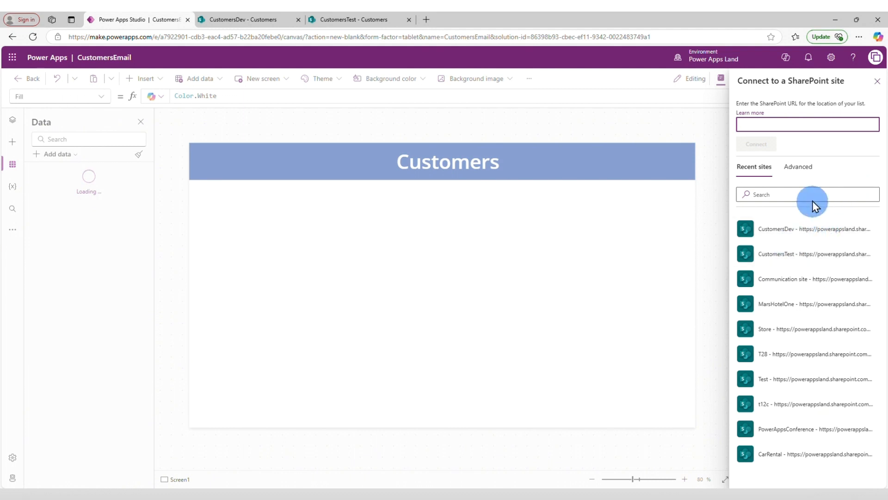
Connect the Customers list through the CustomerSite environment variable, keeping the existing CustomerList environment variable for the list.
{"action": "left_click", "coordinate": [799, 167]}
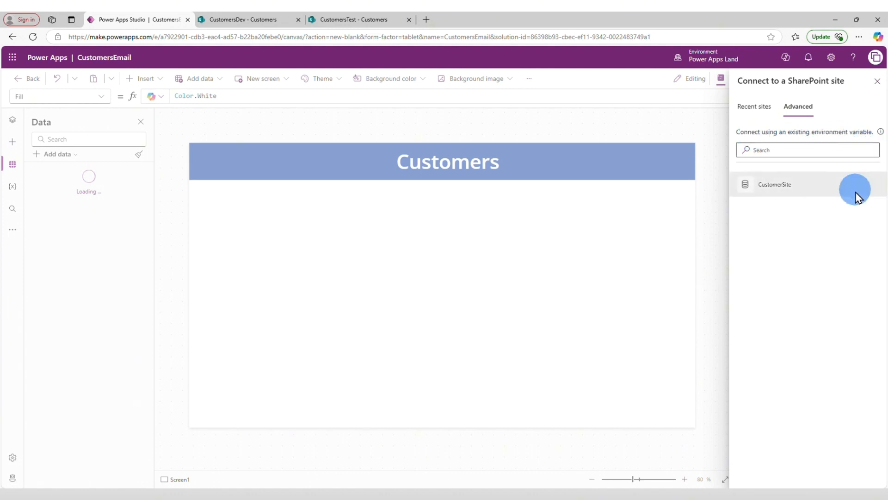
{"action": "left_click", "coordinate": [796, 185]}
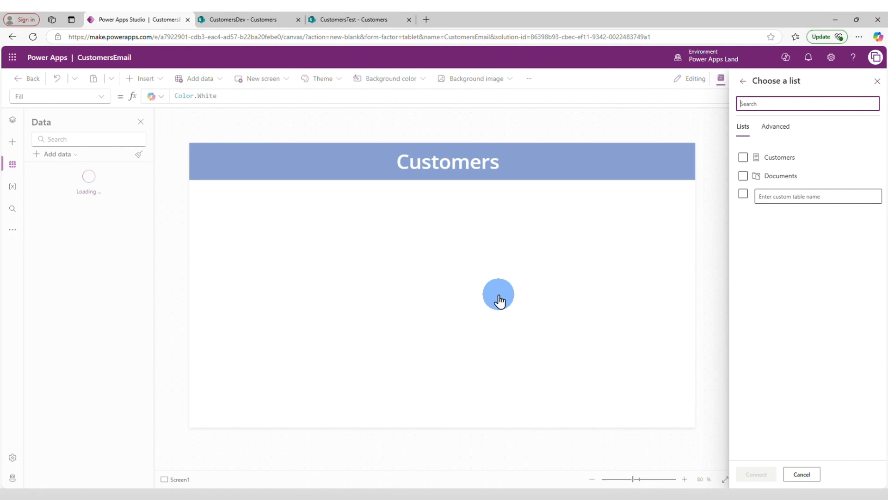
{"action": "left_click", "coordinate": [812, 159]}
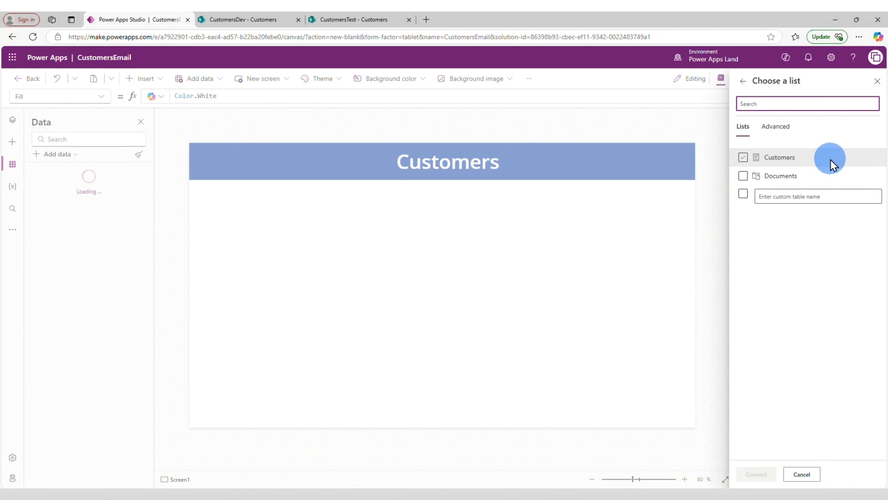
{"action": "left_click", "coordinate": [743, 157]}
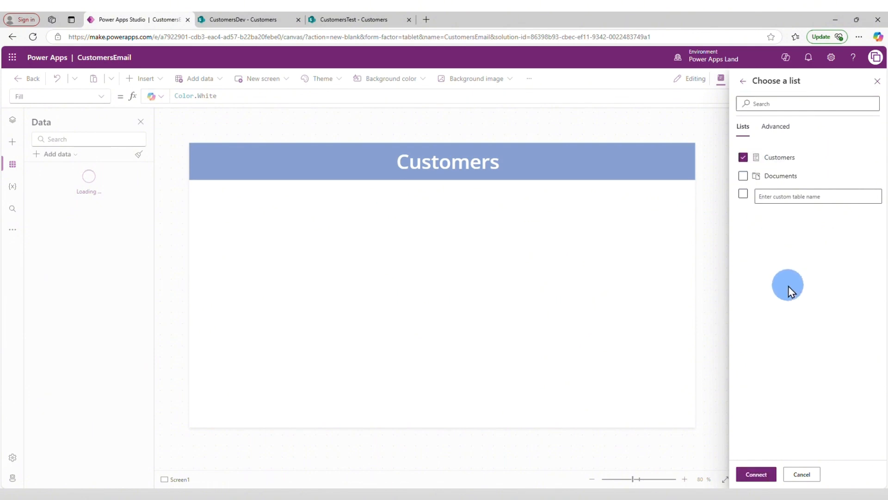
{"action": "left_click", "coordinate": [755, 474]}
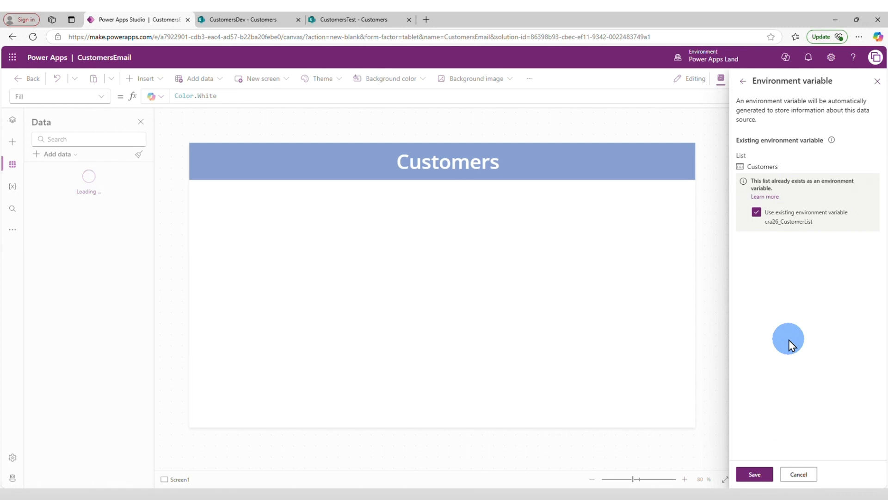
{"action": "left_click", "coordinate": [755, 474]}
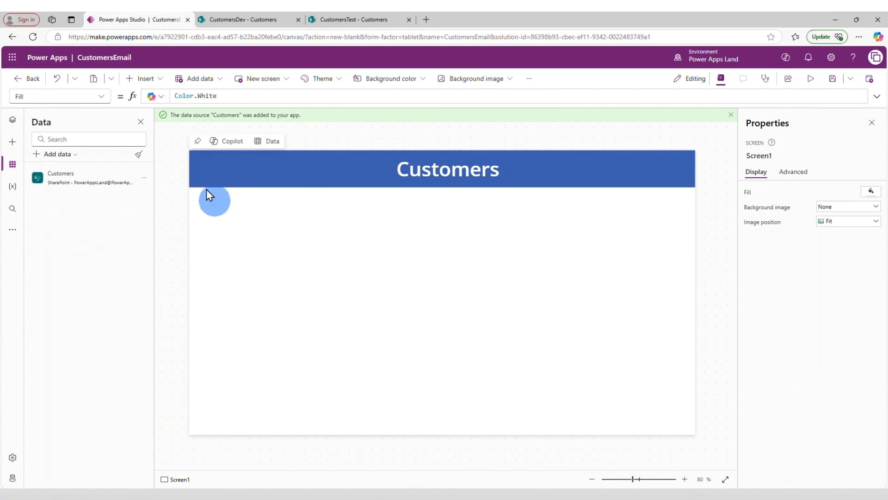
Insert a vertical gallery below the header bar and set its data source to Customers.
{"action": "left_click", "coordinate": [148, 79]}
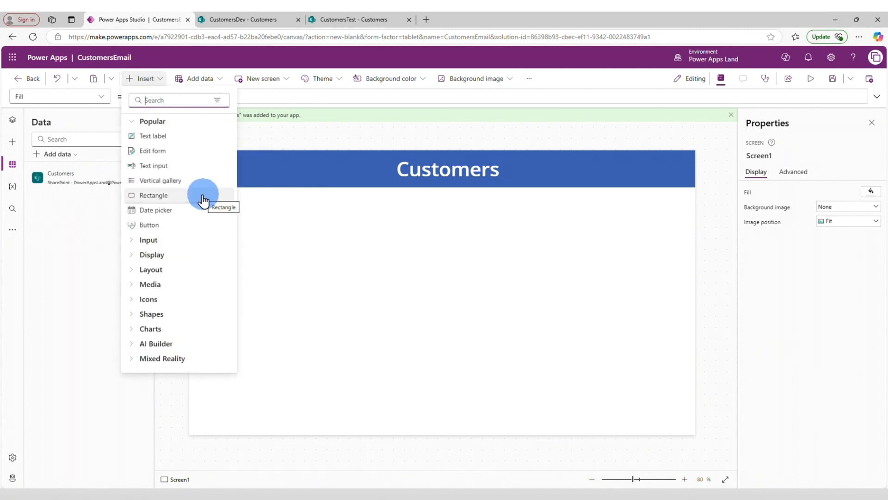
{"action": "left_click", "coordinate": [378, 284]}
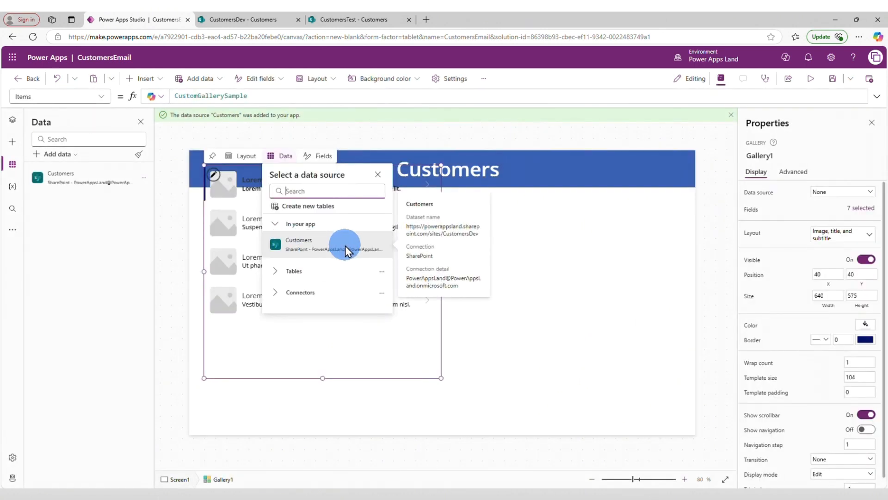
{"action": "left_click", "coordinate": [344, 247]}
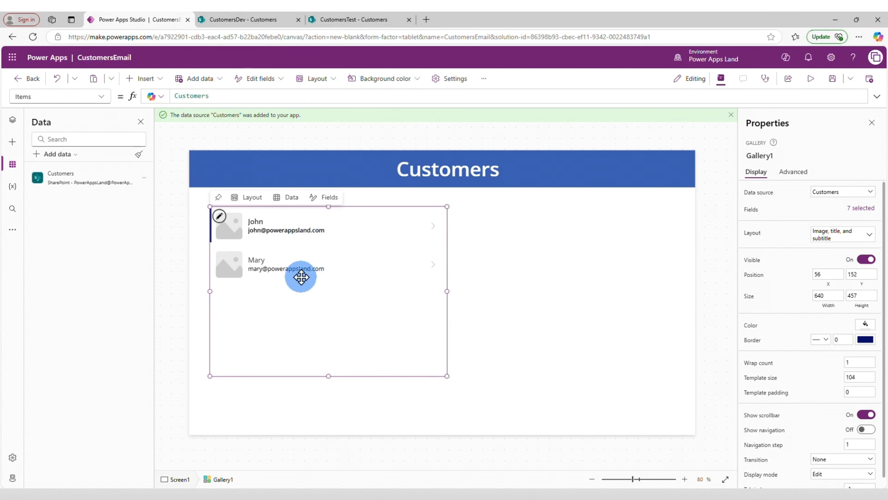
Compare the gallery's records with the CustomersDev SharePoint list, and preview the app.
{"action": "left_click", "coordinate": [244, 21]}
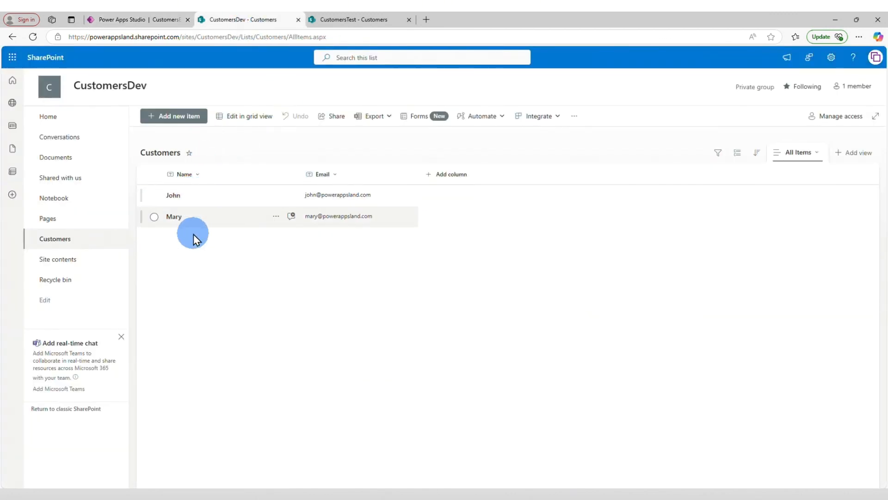
{"action": "left_click", "coordinate": [182, 14]}
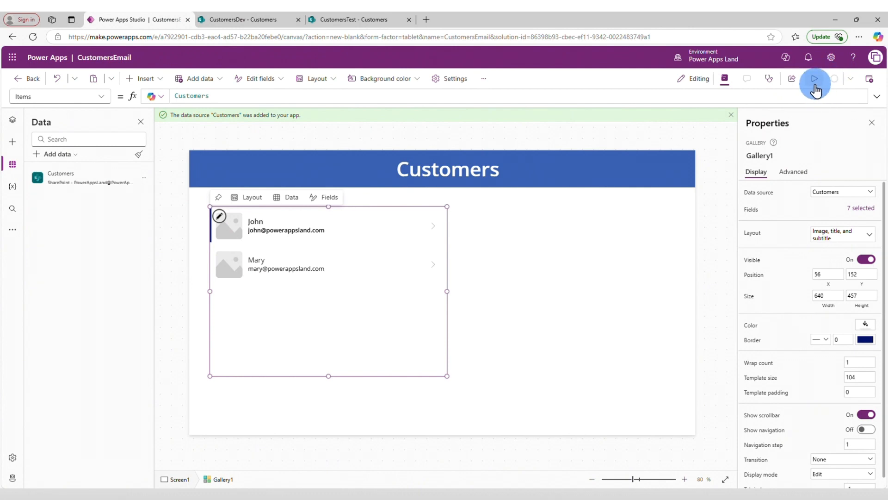
{"action": "left_click", "coordinate": [811, 79]}
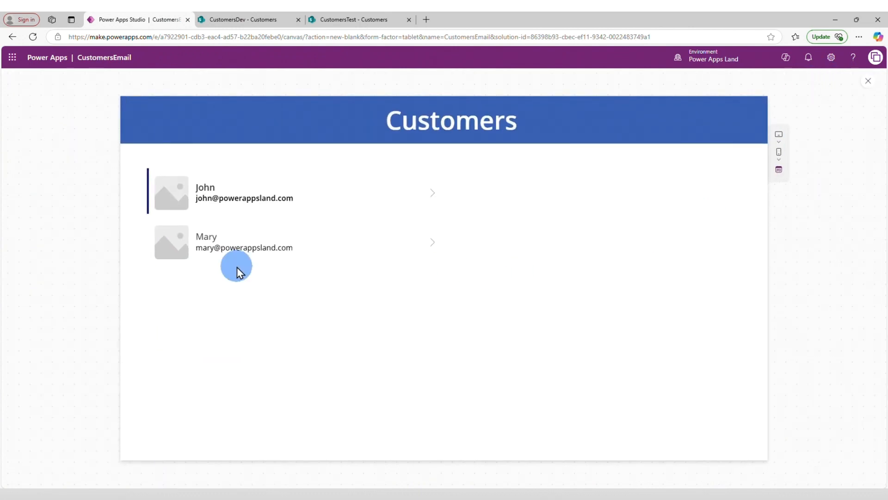
{"action": "left_click", "coordinate": [867, 81]}
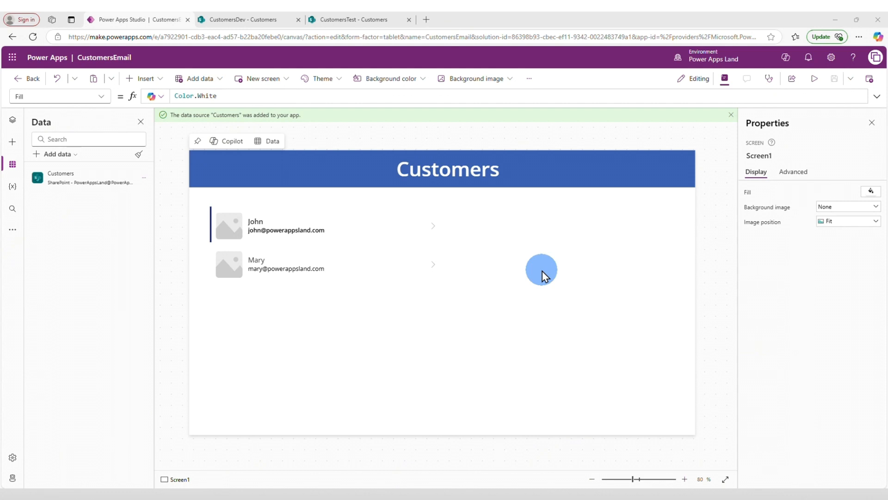
Leave the app editor, return to CustomersSolution and show the apps it contains.
{"action": "left_click", "coordinate": [26, 83]}
{"action": "left_click", "coordinate": [499, 293]}
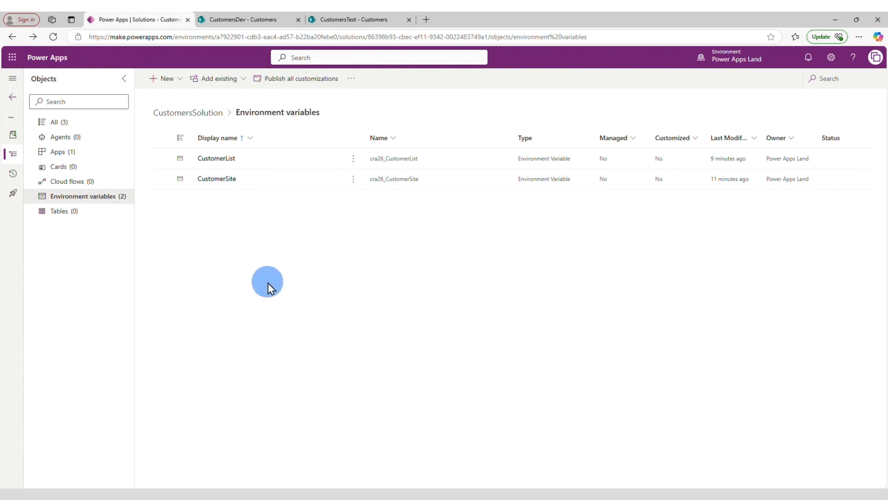
{"action": "left_click", "coordinate": [62, 154]}
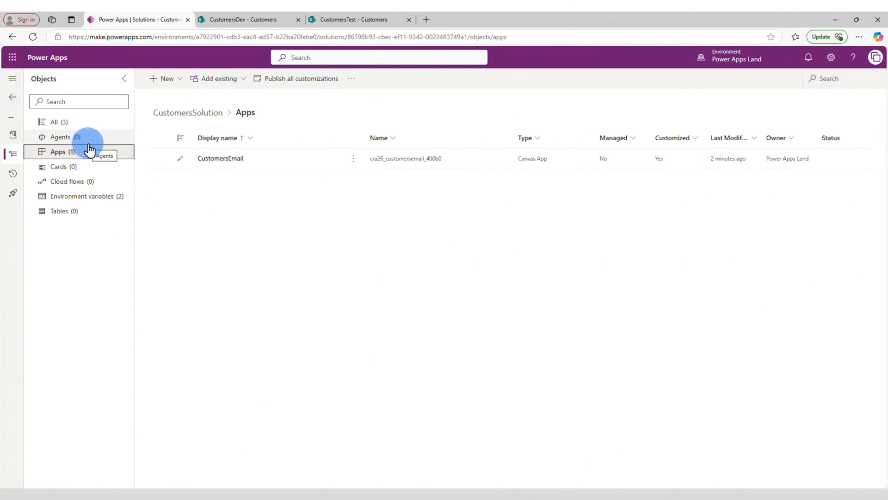
Clear the current list value of the CustomerList environment variable and save it.
{"action": "left_click", "coordinate": [106, 199]}
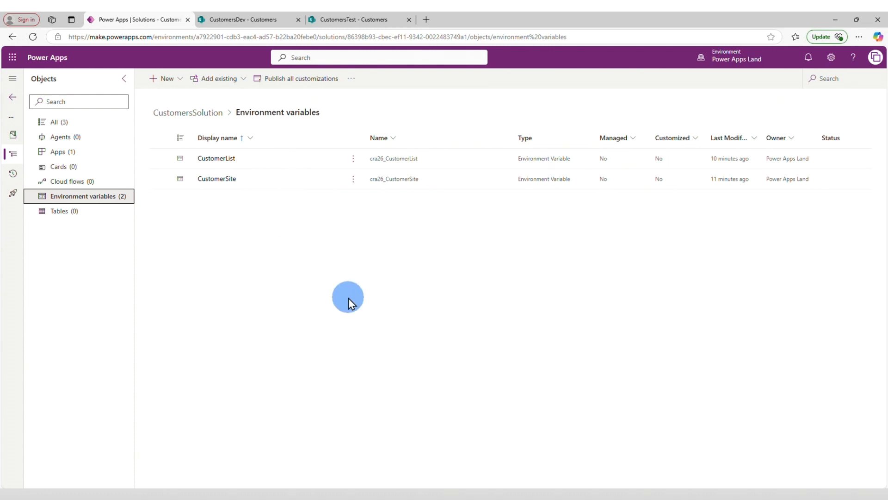
{"action": "left_click", "coordinate": [353, 158]}
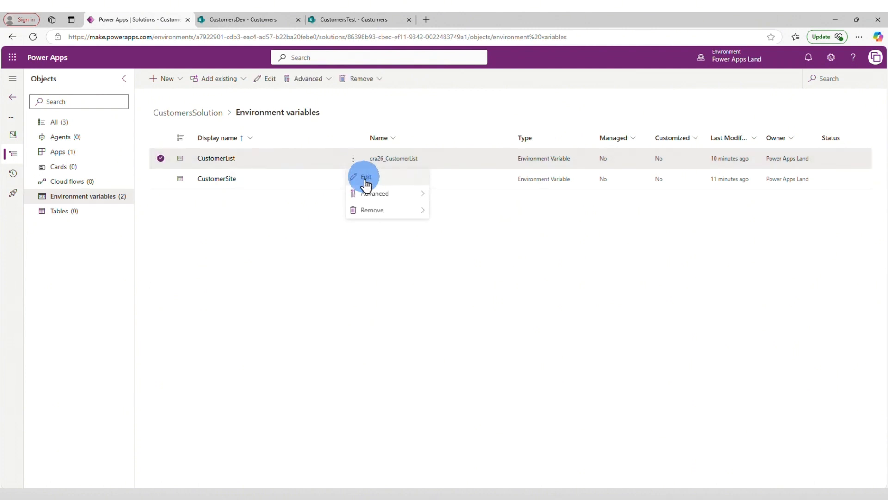
{"action": "left_click", "coordinate": [366, 180]}
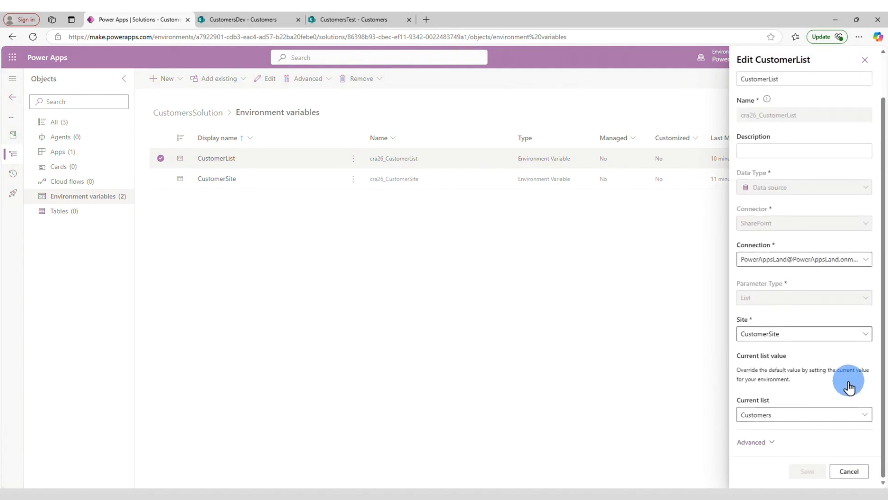
{"action": "left_click", "coordinate": [783, 416]}
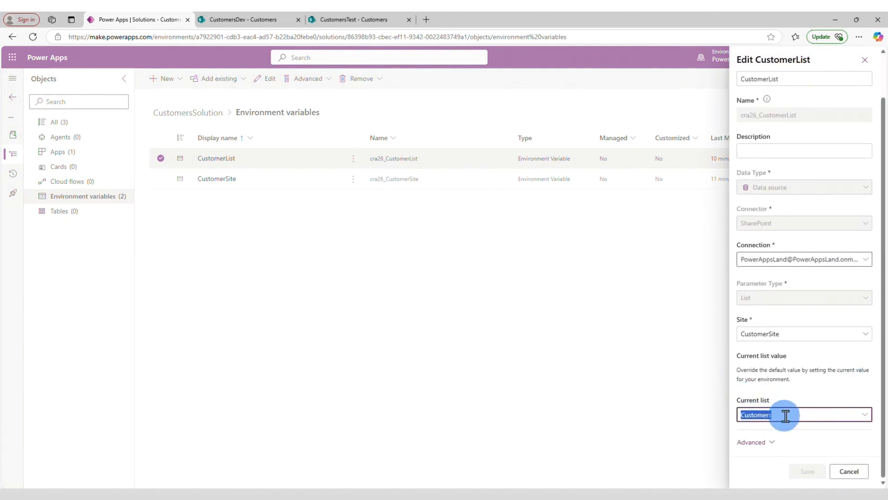
{"action": "key", "text": "BackSpace"}
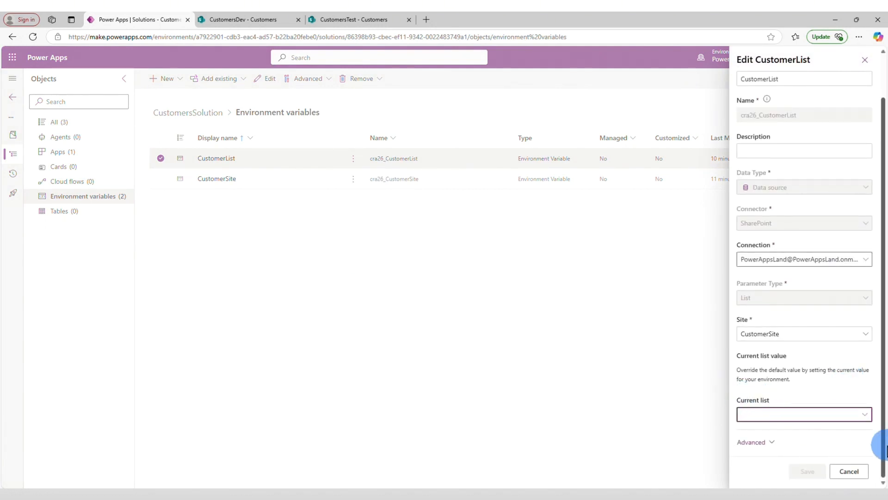
{"action": "left_click", "coordinate": [759, 463]}
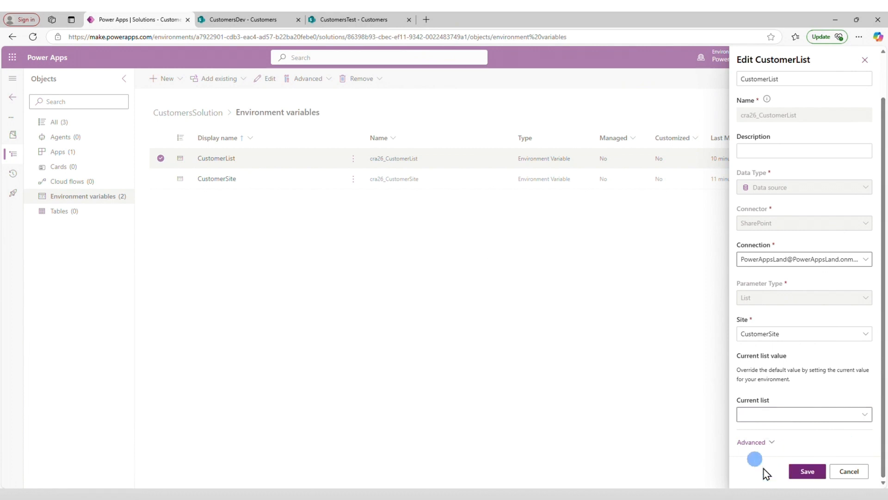
{"action": "left_click", "coordinate": [806, 474]}
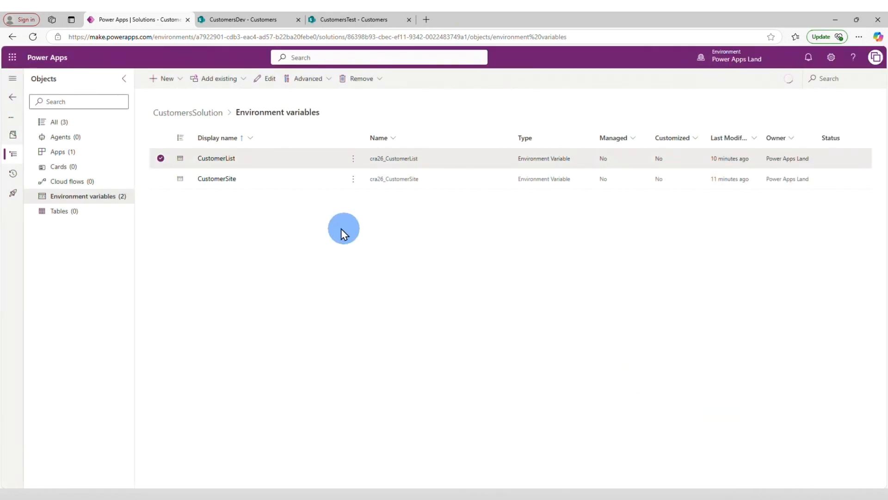
Clear the current site value of the CustomerSite environment variable, accept the site update and save it.
{"action": "left_click", "coordinate": [353, 178]}
{"action": "left_click", "coordinate": [365, 199]}
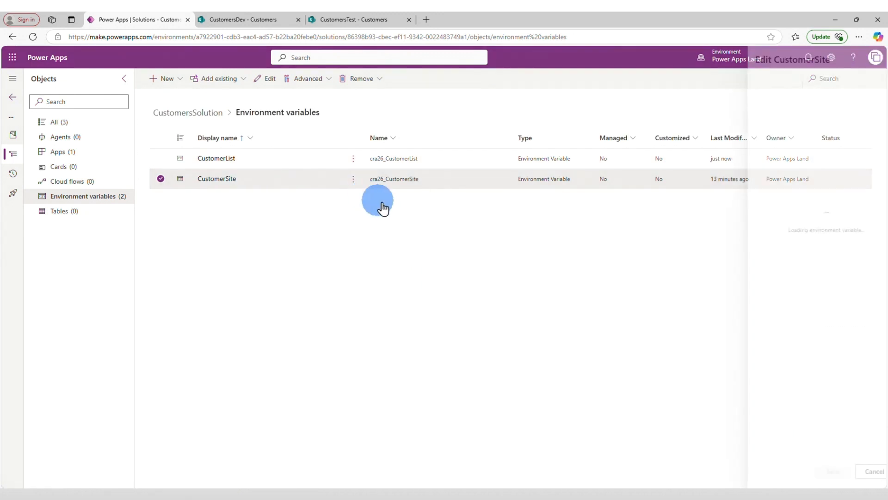
{"action": "scroll", "coordinate": [844, 393], "scroll_direction": "down", "scroll_amount": 1}
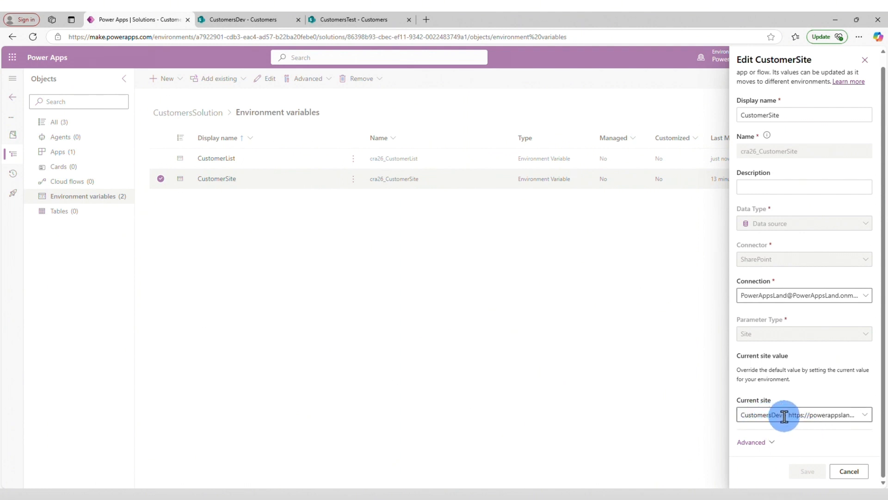
{"action": "left_click_drag", "start_coordinate": [742, 414], "coordinate": [887, 430]}
{"action": "key", "text": "BackSpace"}
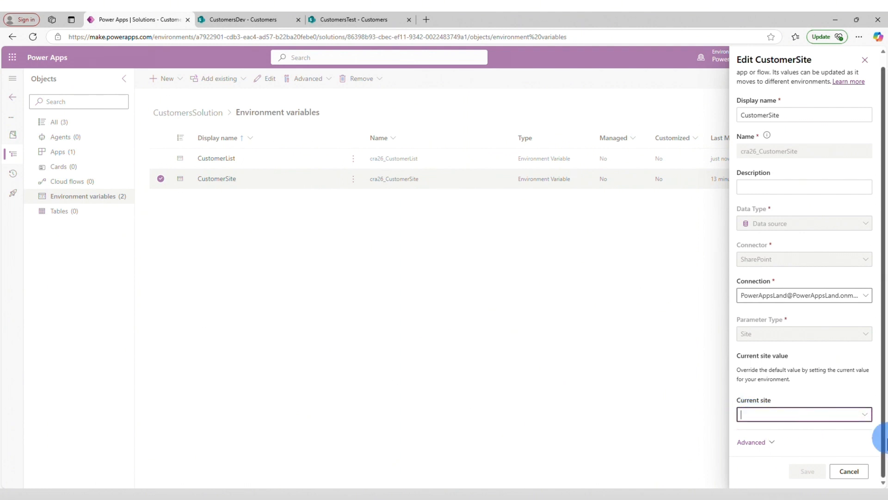
{"action": "left_click", "coordinate": [753, 468]}
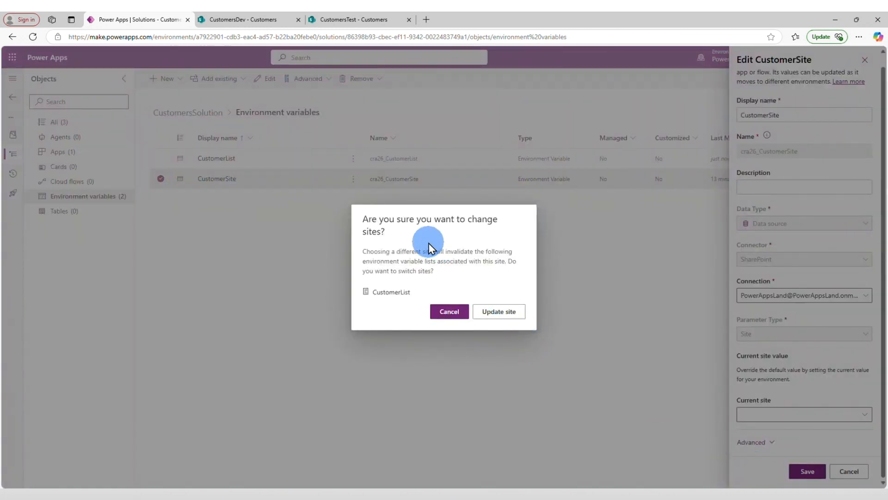
{"action": "left_click", "coordinate": [499, 311]}
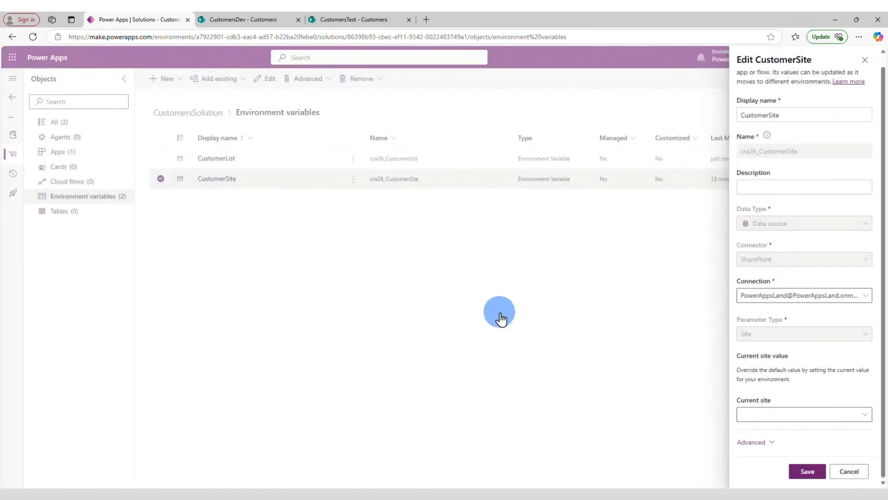
{"action": "left_click", "coordinate": [809, 471]}
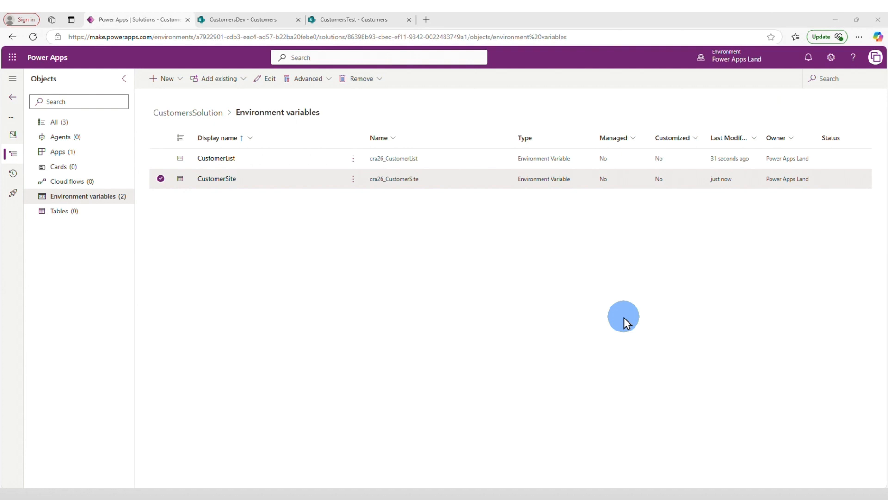
Go back to the solutions overview, start exporting CustomersSolution and publish all its changes.
{"action": "left_click", "coordinate": [13, 99]}
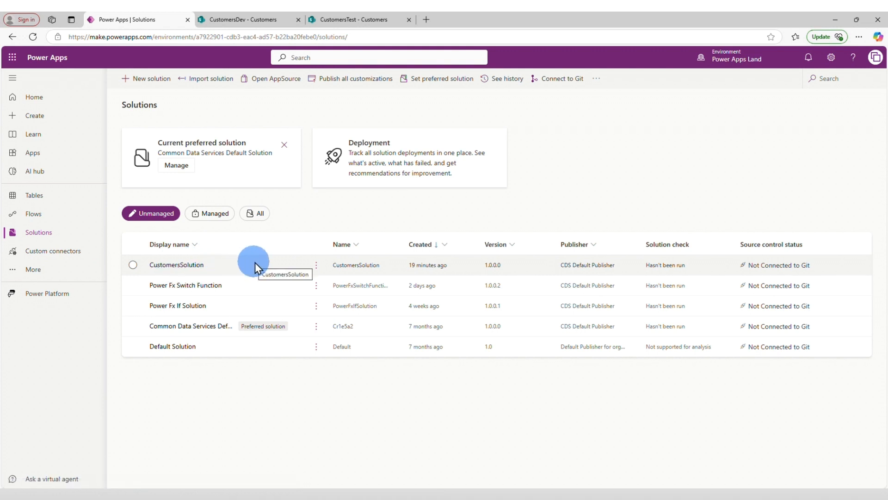
{"action": "left_click", "coordinate": [317, 270]}
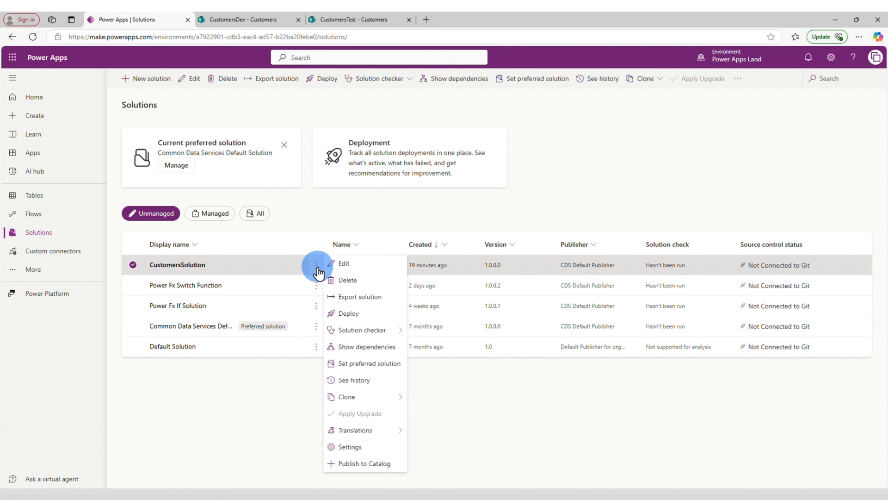
{"action": "left_click", "coordinate": [386, 300]}
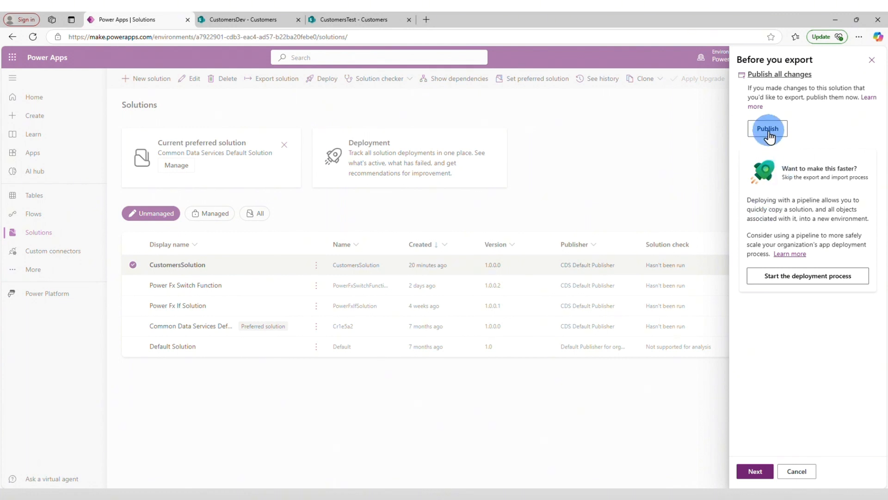
{"action": "left_click", "coordinate": [767, 129]}
{"action": "left_click", "coordinate": [753, 470]}
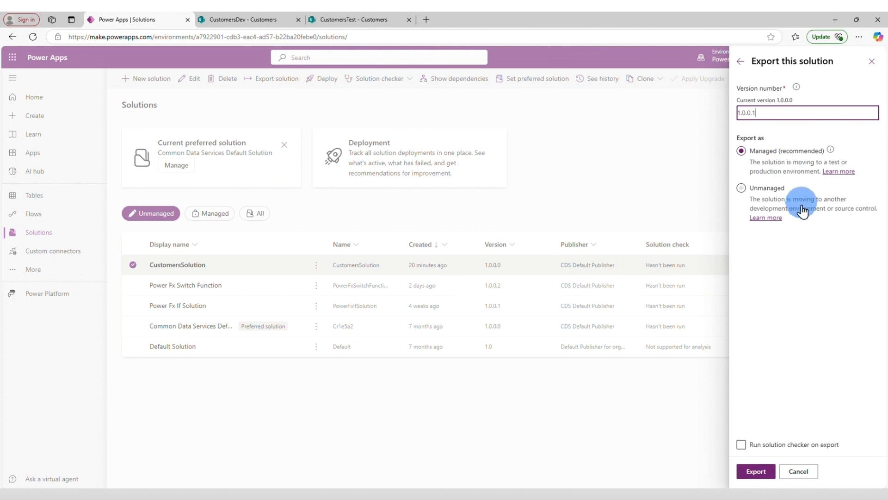
Export CustomersSolution as a managed solution with version number 1.0.0.1.
{"action": "left_click", "coordinate": [752, 199]}
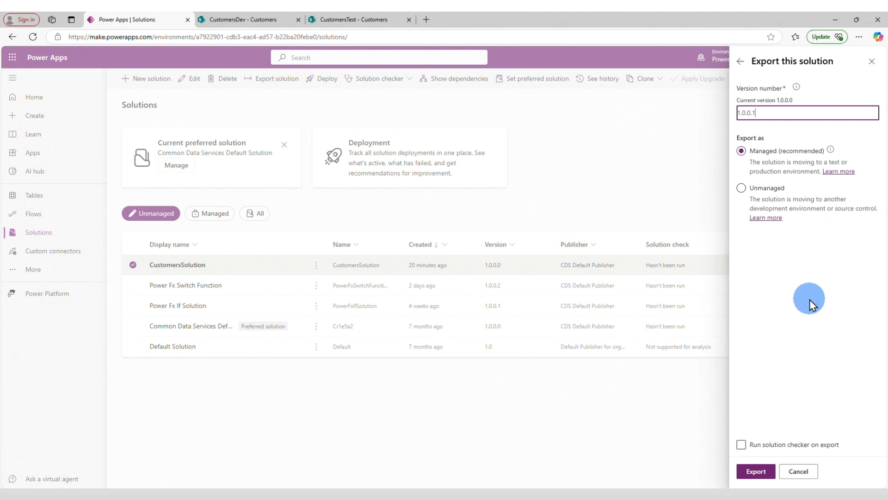
{"action": "left_click", "coordinate": [768, 192]}
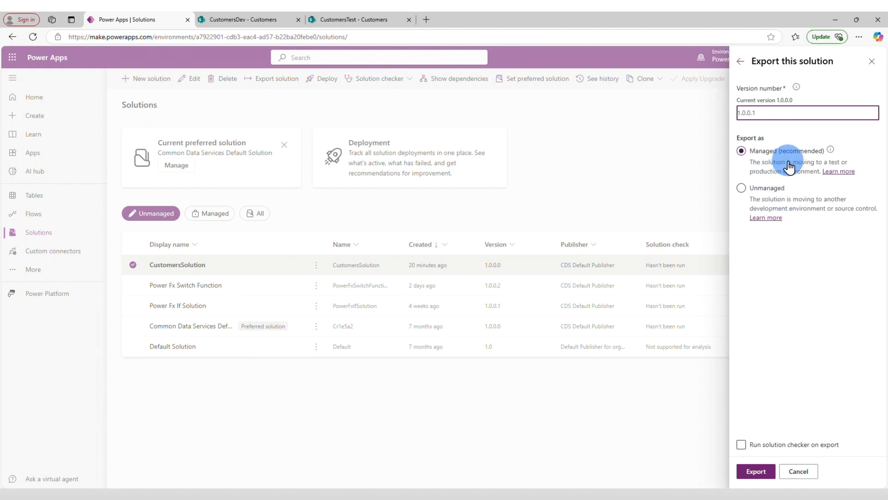
{"action": "left_click", "coordinate": [754, 471]}
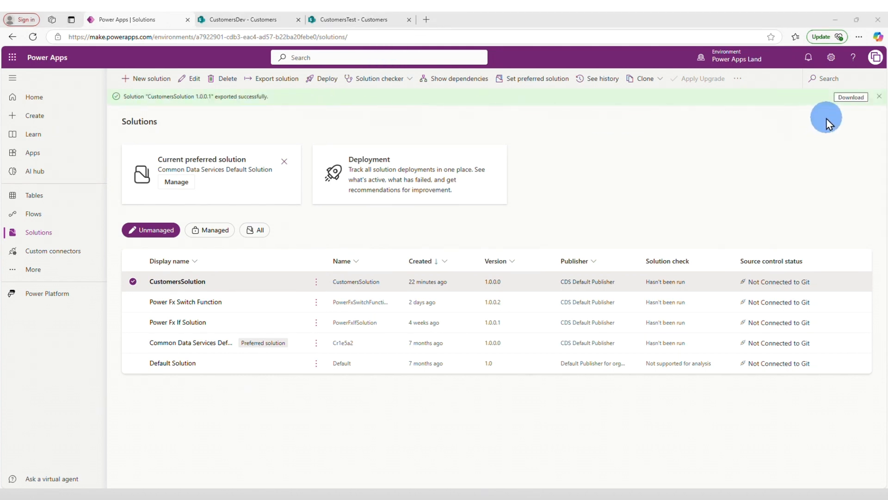
Download the exported CustomersSolution managed package and switch to the Test environment.
{"action": "left_click", "coordinate": [853, 102]}
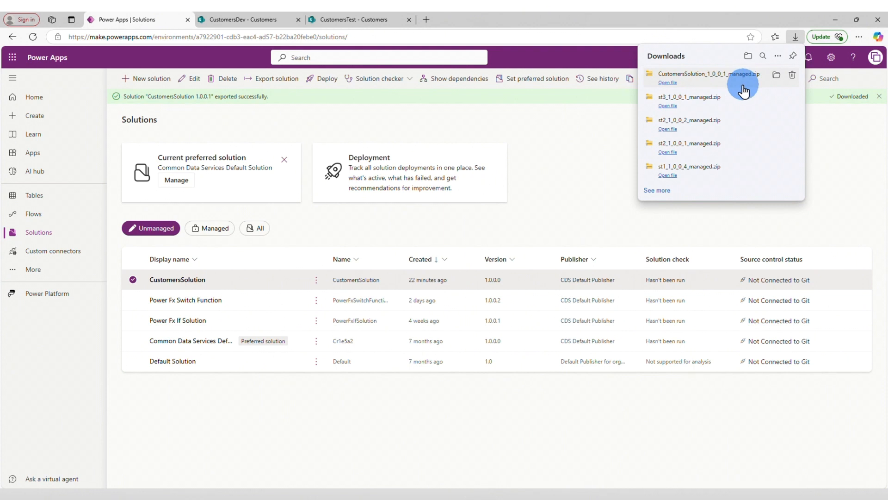
{"action": "left_click", "coordinate": [741, 82]}
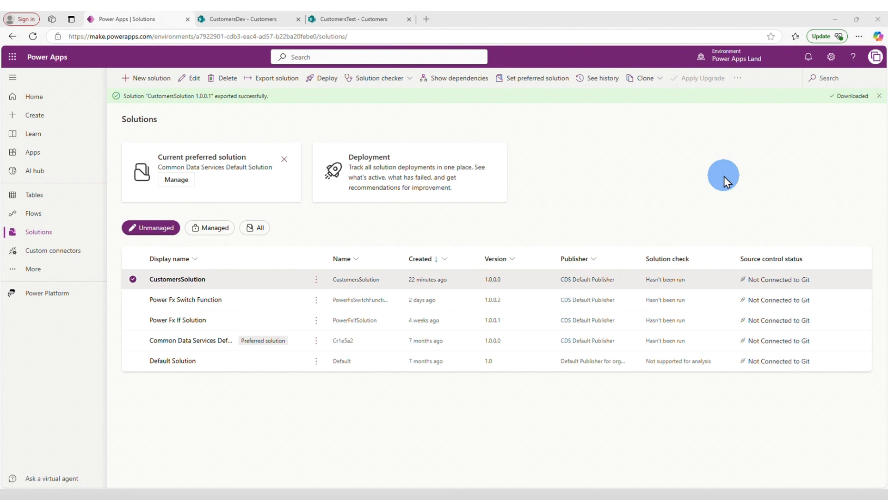
{"action": "left_click", "coordinate": [729, 60]}
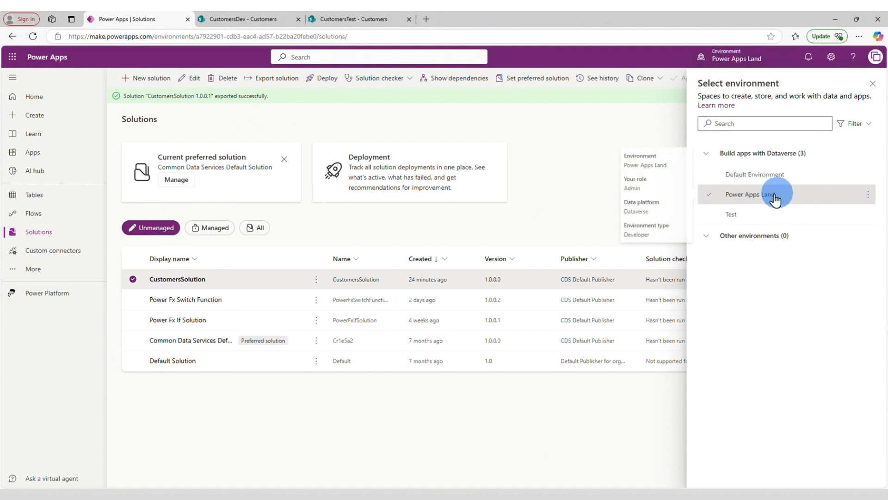
{"action": "left_click", "coordinate": [750, 218]}
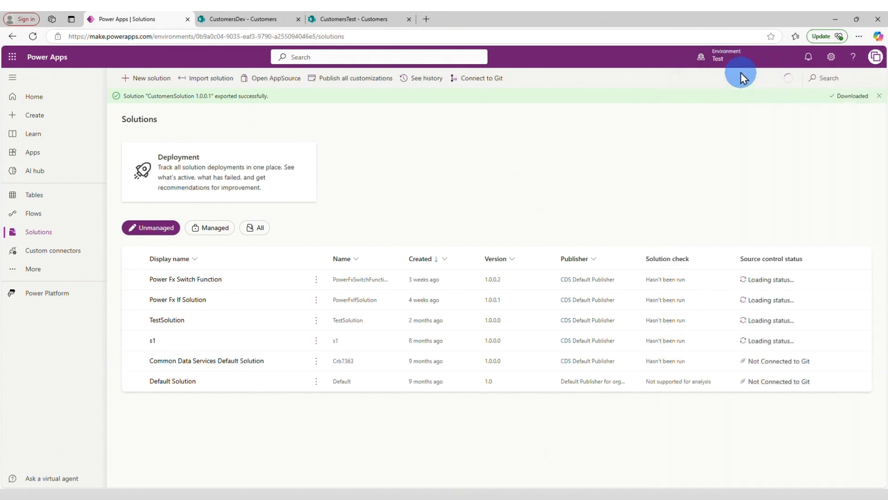
Start importing CustomersSolution_1_0_0_1_managed.zip, accepting its details and the existing SharePoint connection.
{"action": "mouse_move", "coordinate": [718, 63]}
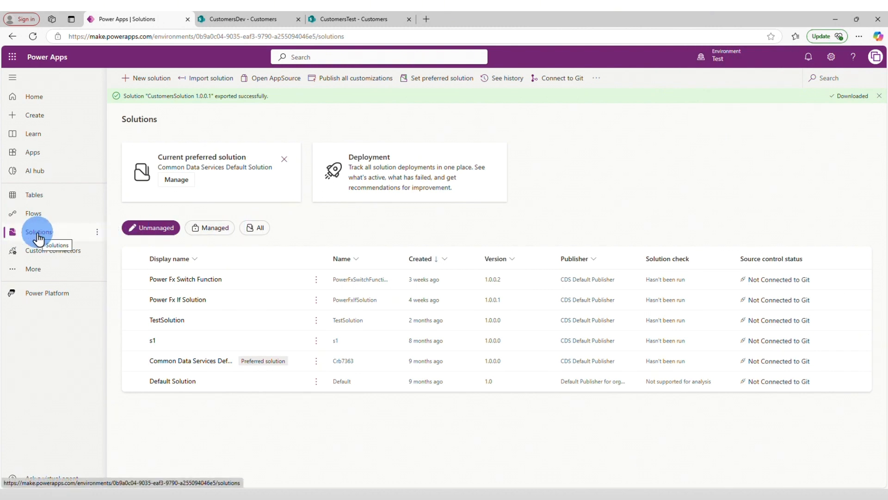
{"action": "left_click", "coordinate": [206, 83]}
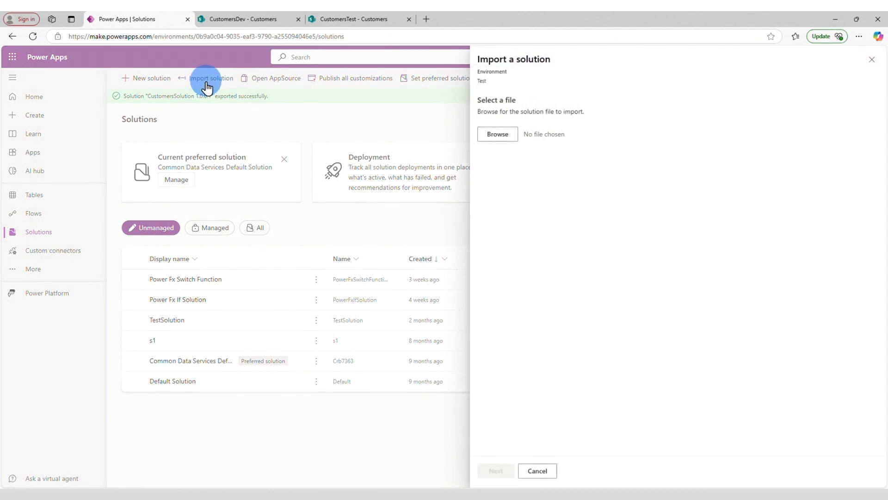
{"action": "left_click", "coordinate": [497, 134]}
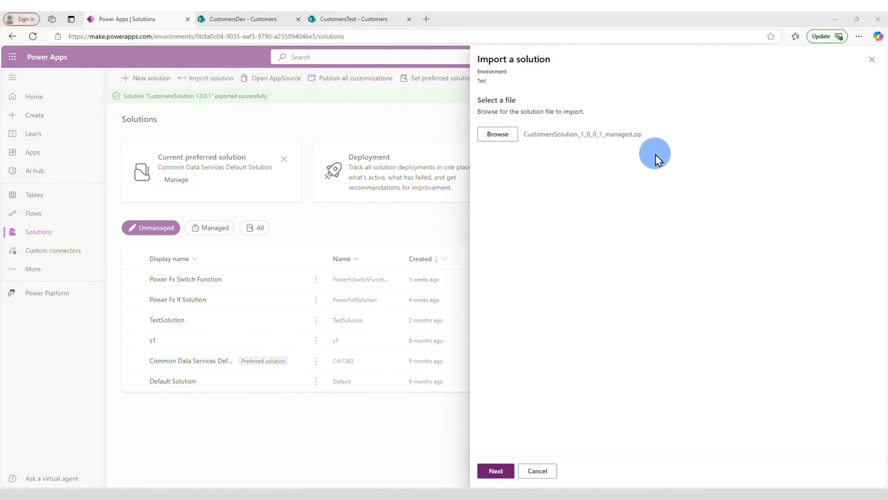
{"action": "left_click", "coordinate": [495, 471]}
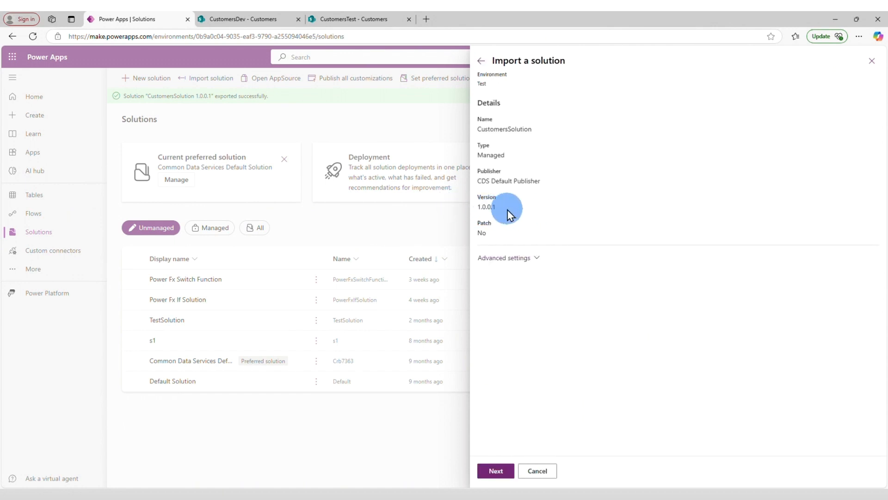
{"action": "left_click", "coordinate": [498, 477]}
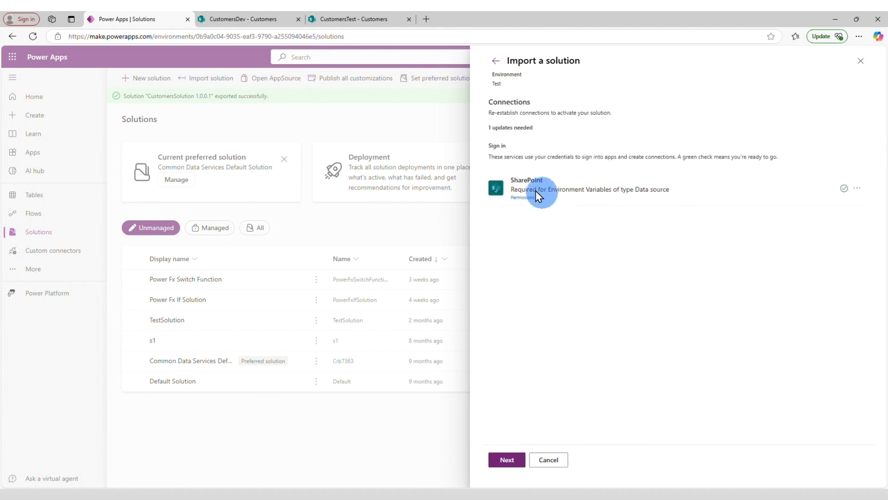
{"action": "left_click", "coordinate": [508, 460]}
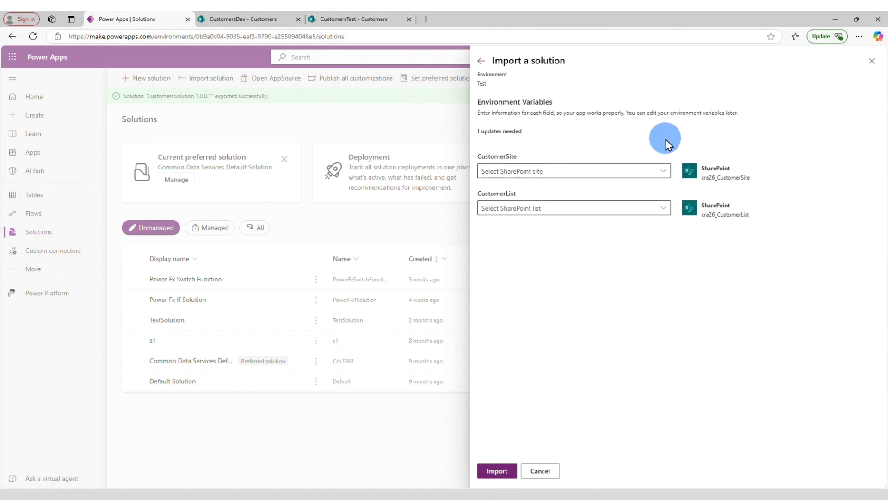
Set CustomerSite to CustomersTest and CustomerList to Customers, and import the solution.
{"action": "left_click", "coordinate": [664, 171]}
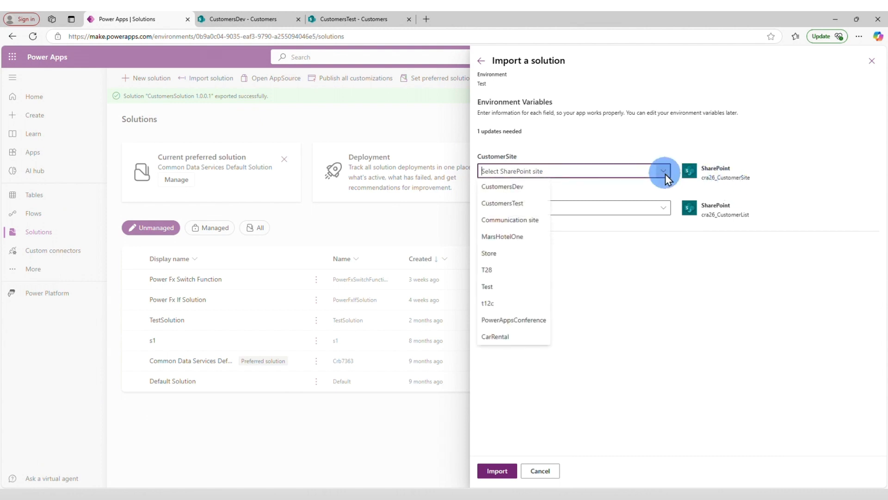
{"action": "left_click", "coordinate": [524, 204]}
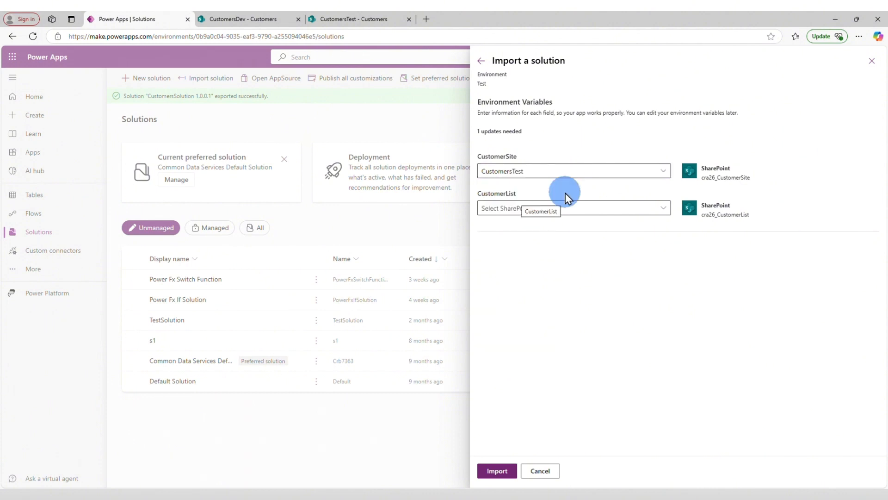
{"action": "left_click", "coordinate": [660, 209]}
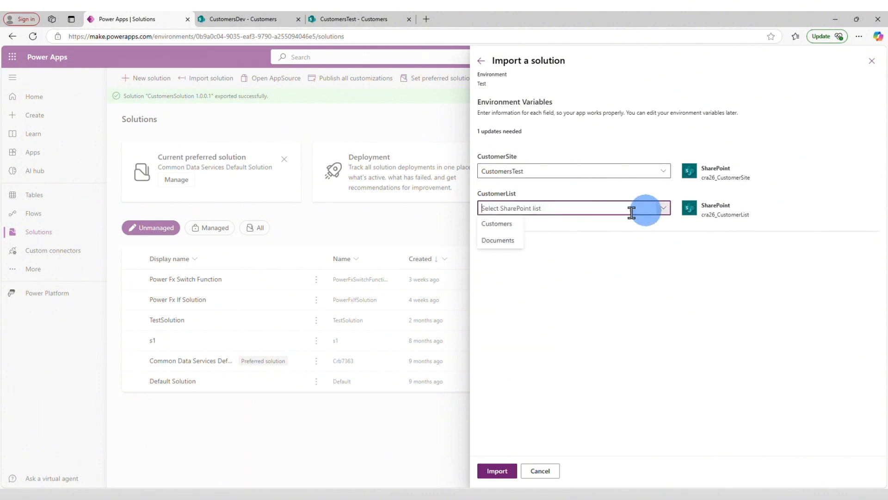
{"action": "left_click", "coordinate": [511, 226]}
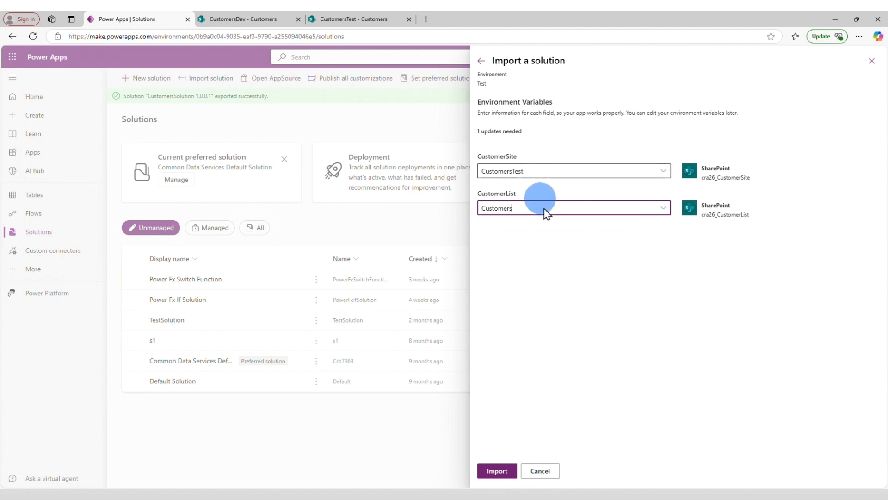
{"action": "left_click", "coordinate": [498, 472]}
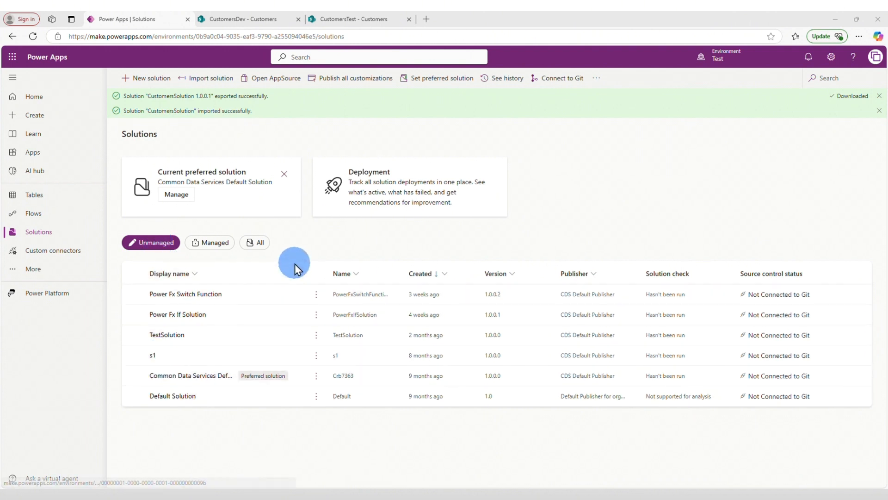
Show only the managed solutions in the Test environment and open CustomersSolution.
{"action": "mouse_move", "coordinate": [747, 67]}
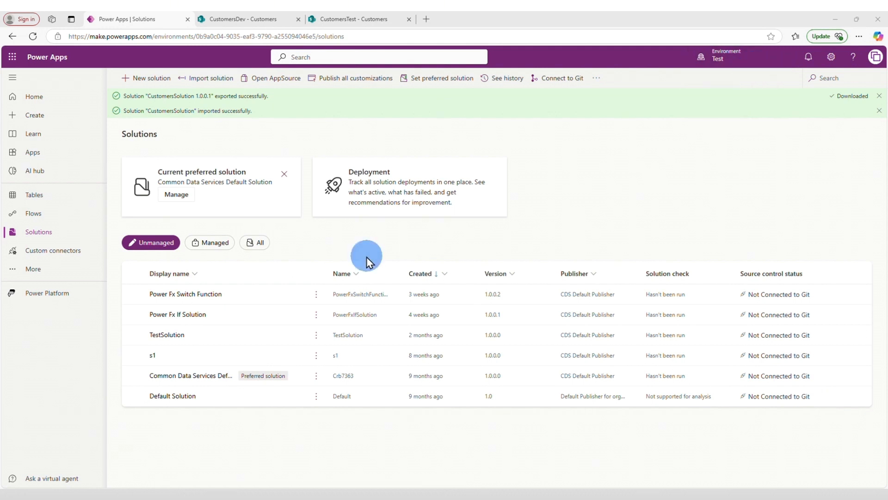
{"action": "left_click", "coordinate": [216, 243]}
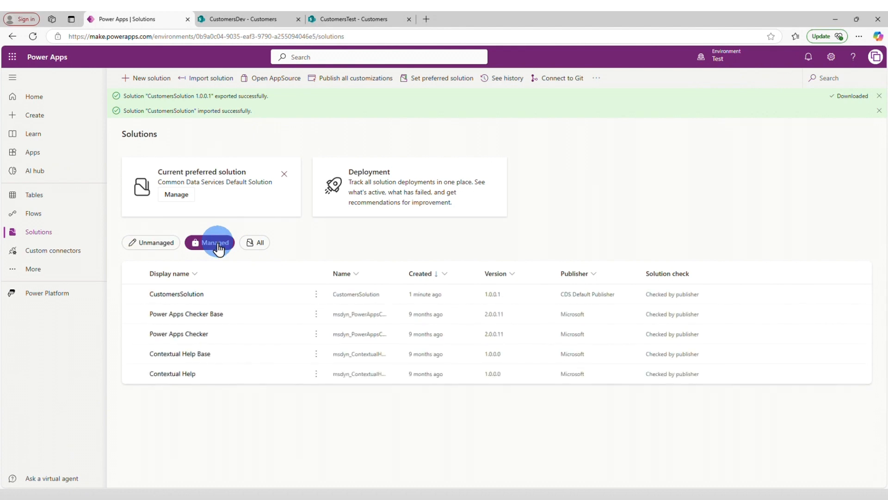
{"action": "left_click", "coordinate": [191, 296]}
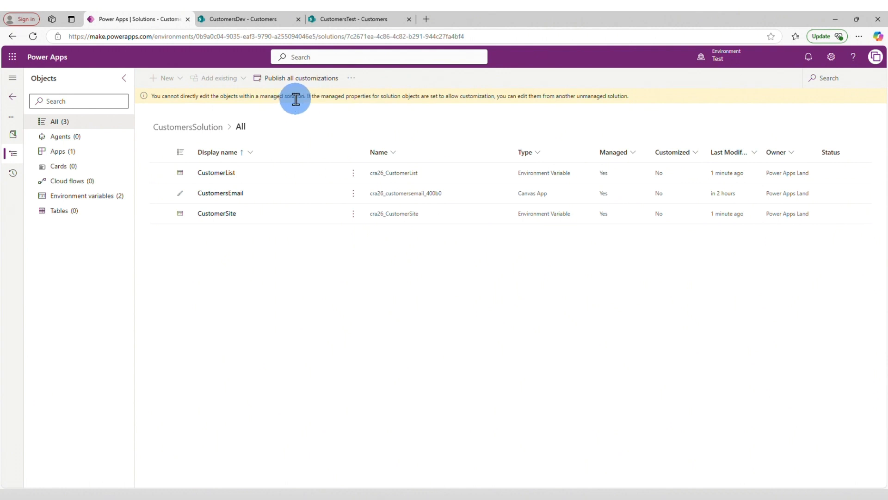
Examine the actions offered for CustomerList and CustomersEmail, and review the solution's apps and environment variables.
{"action": "left_click", "coordinate": [353, 173]}
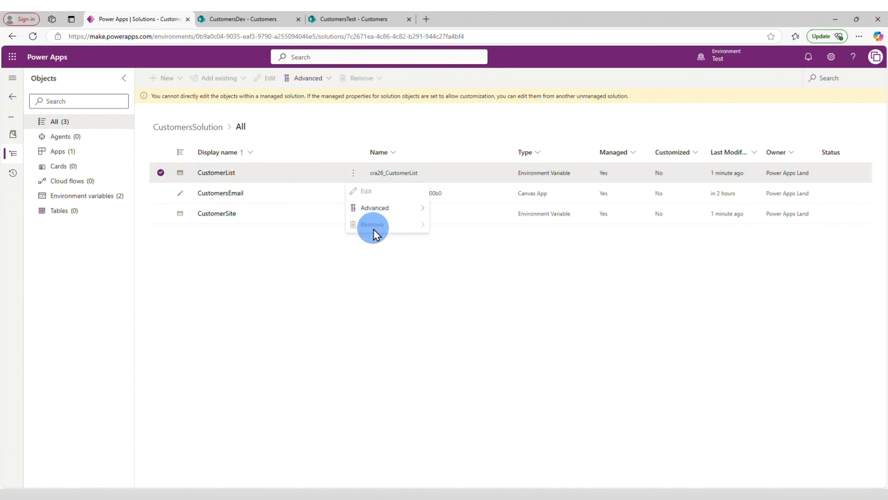
{"action": "left_click", "coordinate": [351, 268]}
{"action": "left_click", "coordinate": [353, 193]}
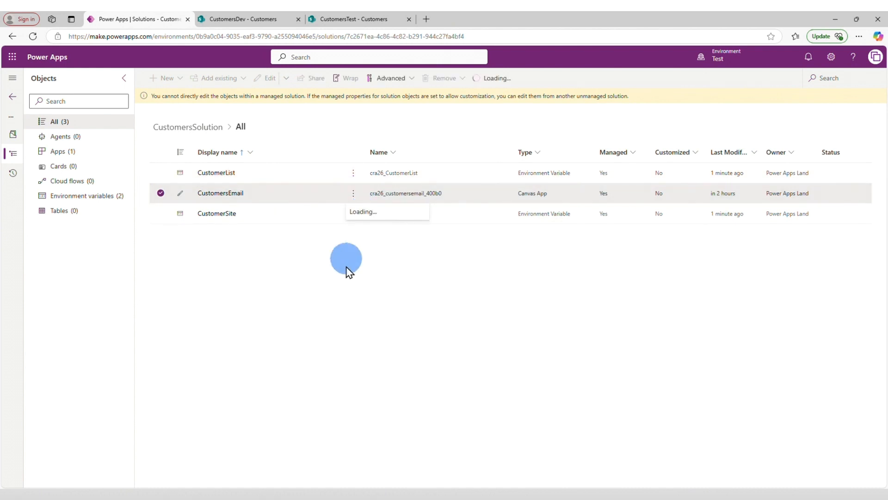
{"action": "left_click", "coordinate": [251, 109]}
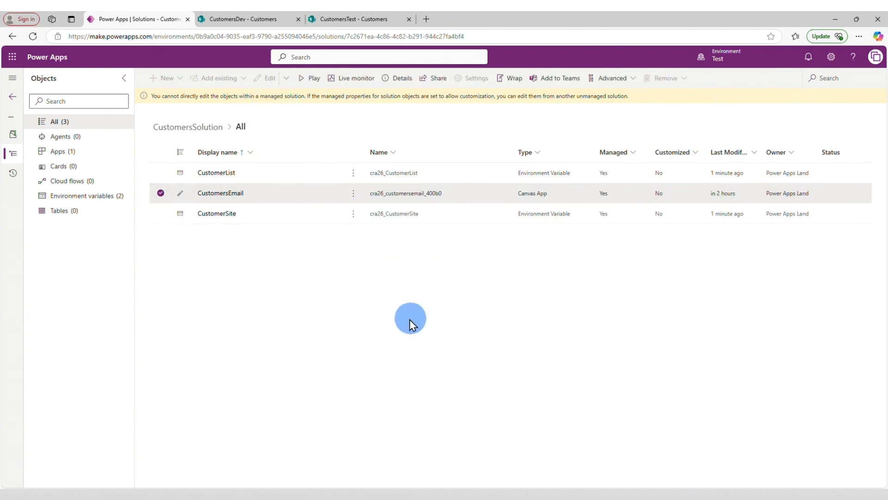
{"action": "left_click", "coordinate": [58, 153]}
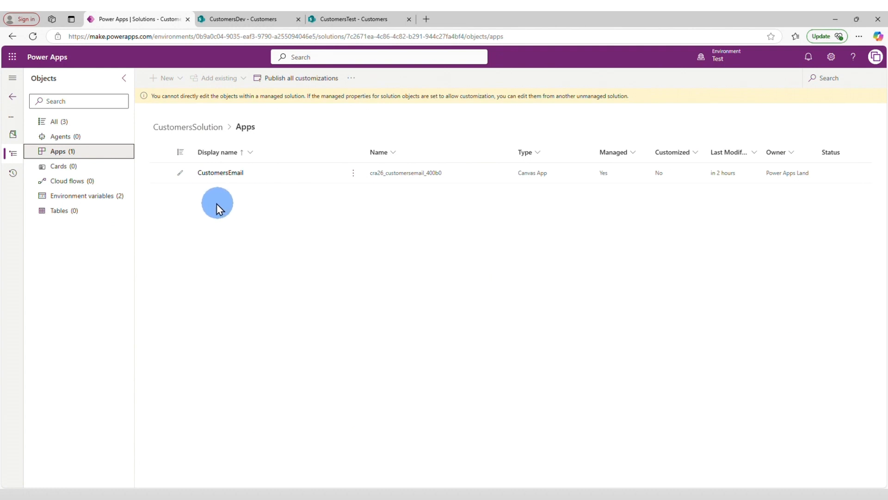
{"action": "left_click", "coordinate": [85, 195]}
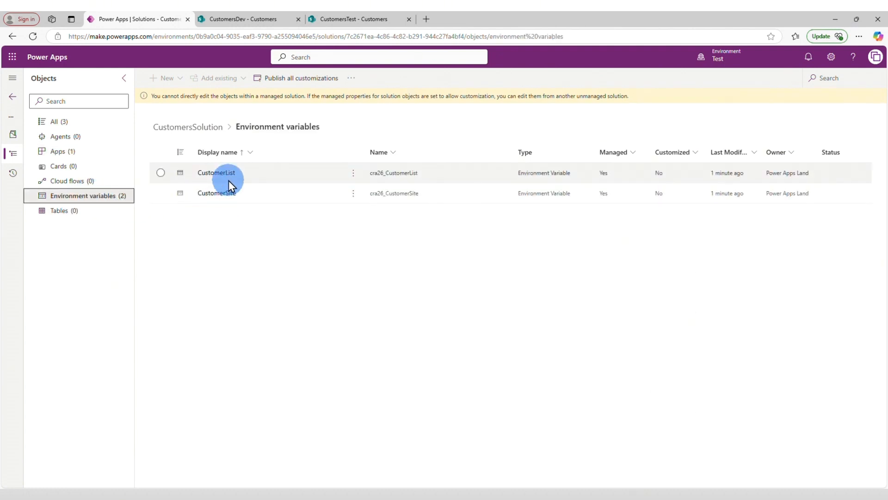
Play the CustomersEmail app from the managed solution, allow its SharePoint access, and close the app after viewing it.
{"action": "left_click", "coordinate": [58, 151]}
{"action": "left_click", "coordinate": [353, 174]}
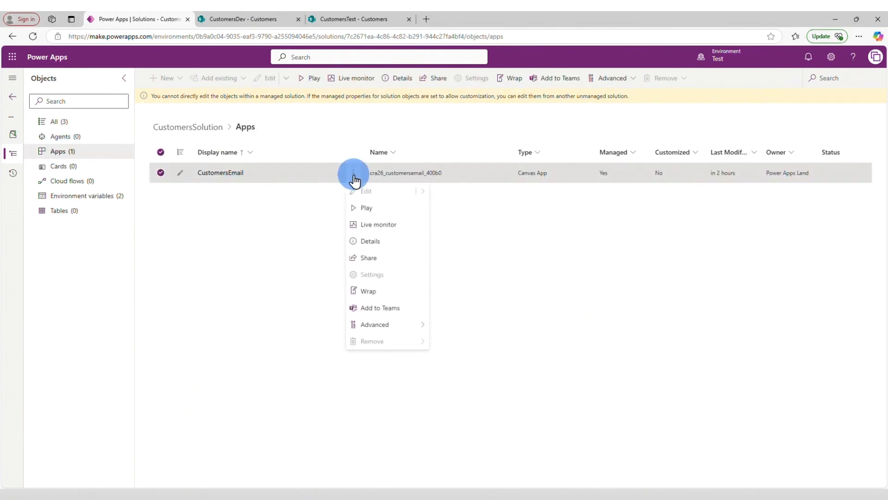
{"action": "left_click", "coordinate": [367, 211]}
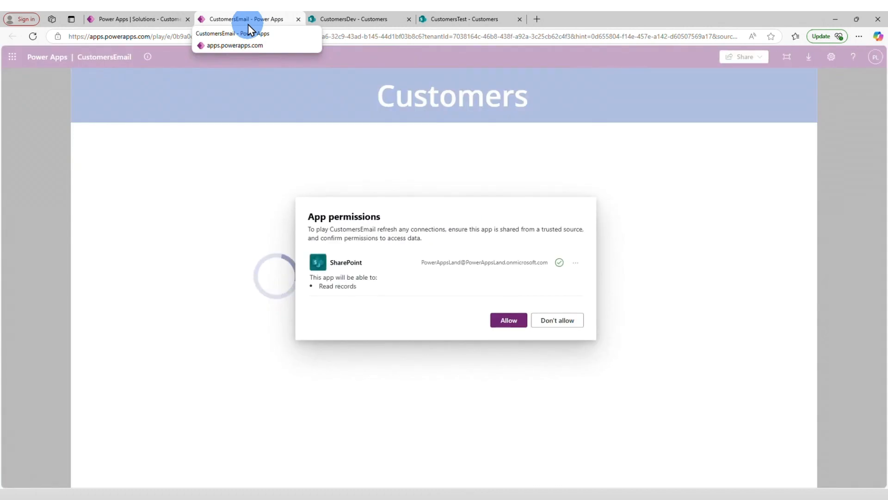
{"action": "left_click", "coordinate": [505, 321]}
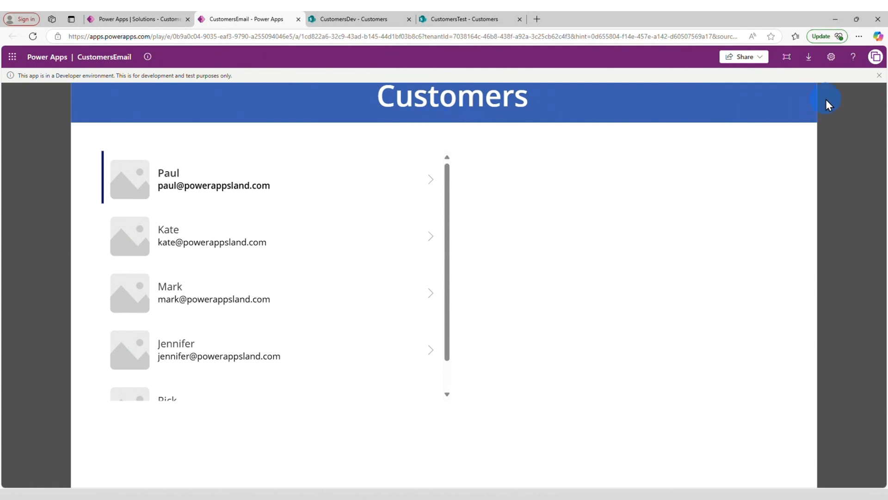
{"action": "left_click", "coordinate": [879, 76]}
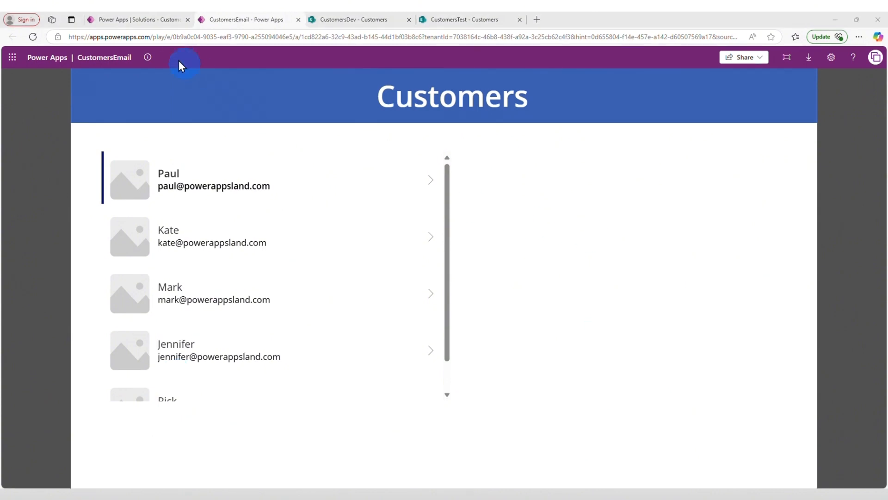
{"action": "key", "text": "ctrl+w"}
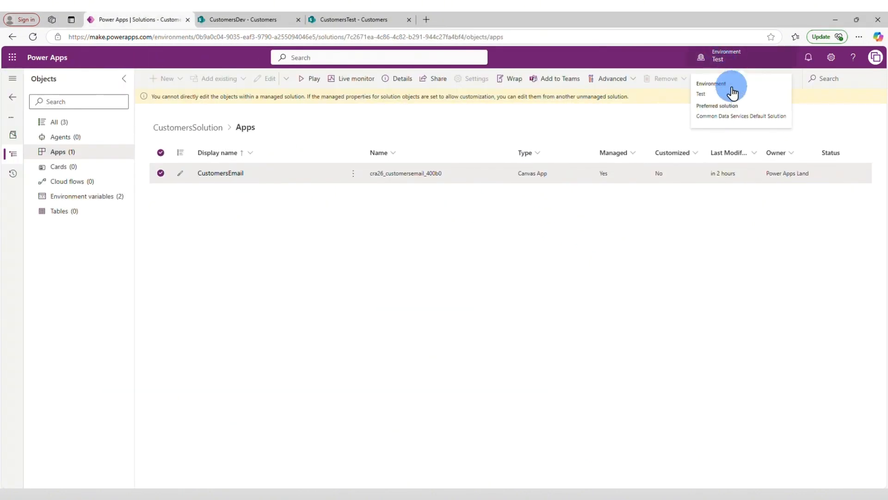
Switch back to the Power Apps Land environment and open the unmanaged CustomersSolution.
{"action": "left_click", "coordinate": [730, 62]}
{"action": "left_click", "coordinate": [756, 194]}
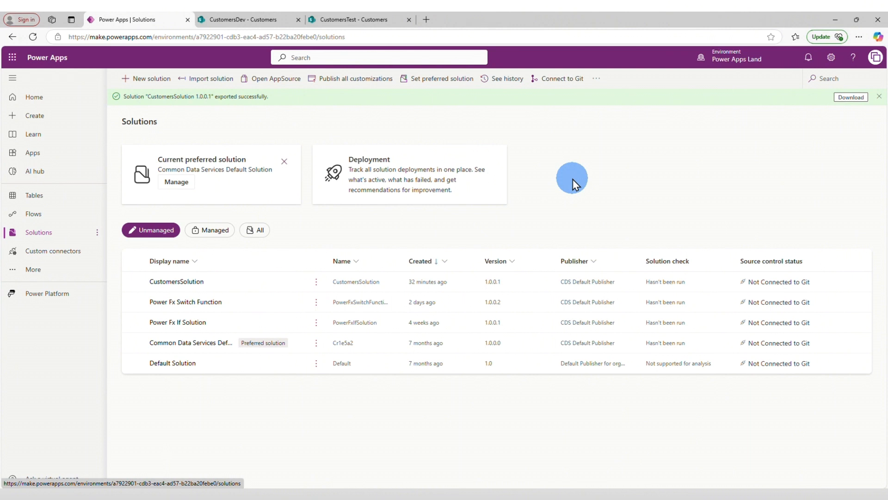
{"action": "left_click", "coordinate": [193, 283]}
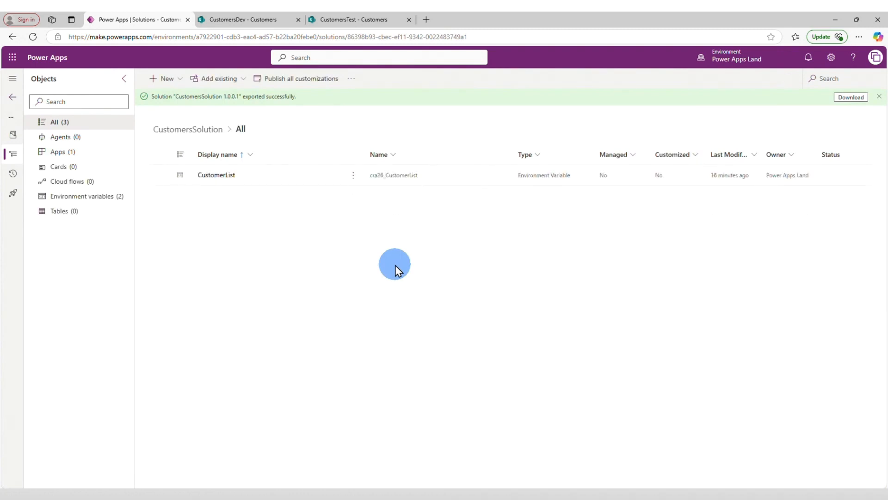
Start adding an existing canvas app to CustomersSolution.
{"action": "left_click", "coordinate": [223, 79]}
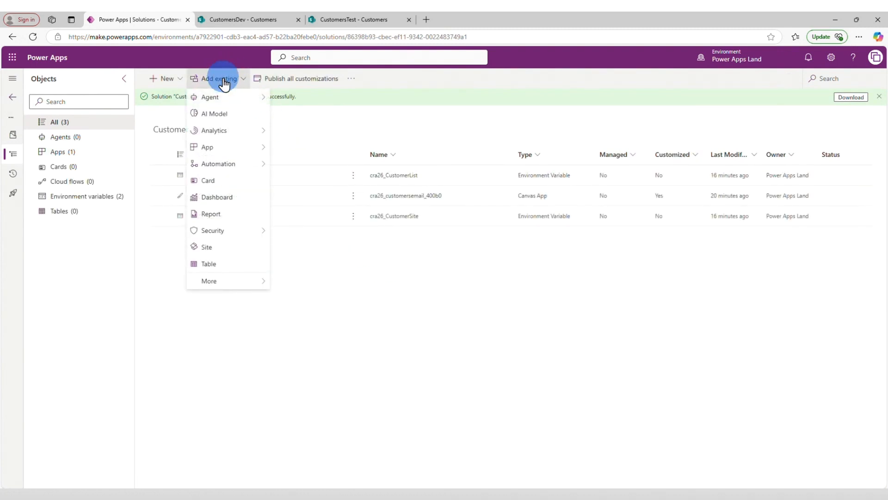
{"action": "mouse_move", "coordinate": [209, 153]}
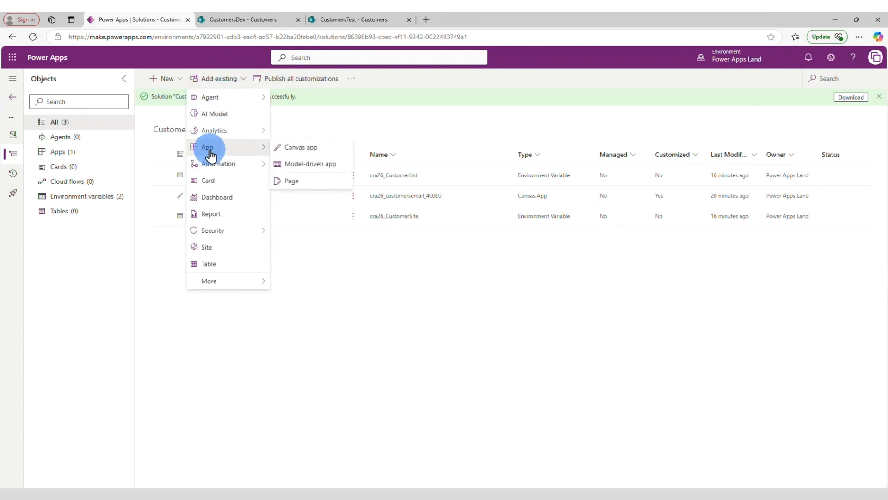
{"action": "left_click", "coordinate": [300, 148]}
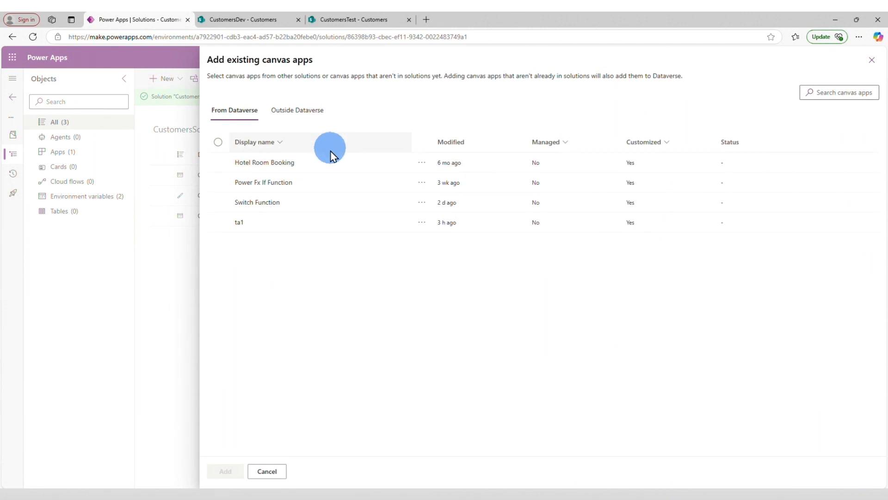